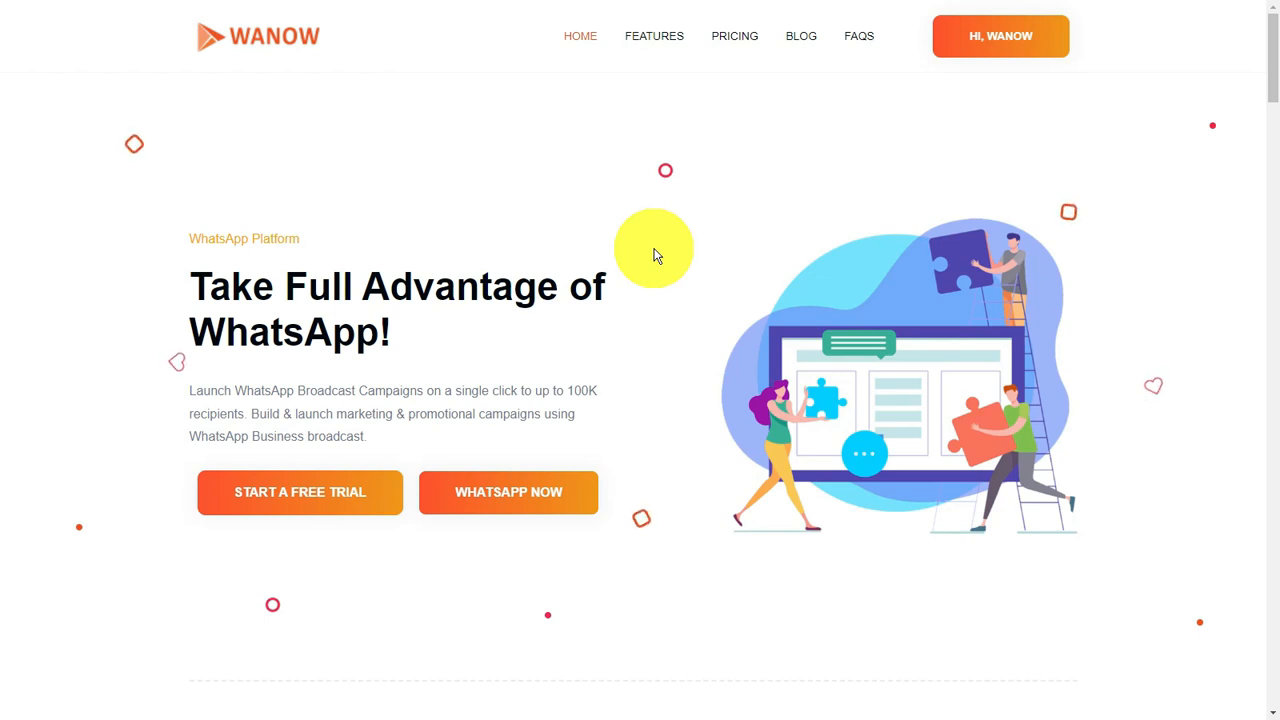
Open the Wanow dashboard, go to its WhatsApp section and select the connected WhatsApp account
left_click(1034, 52)
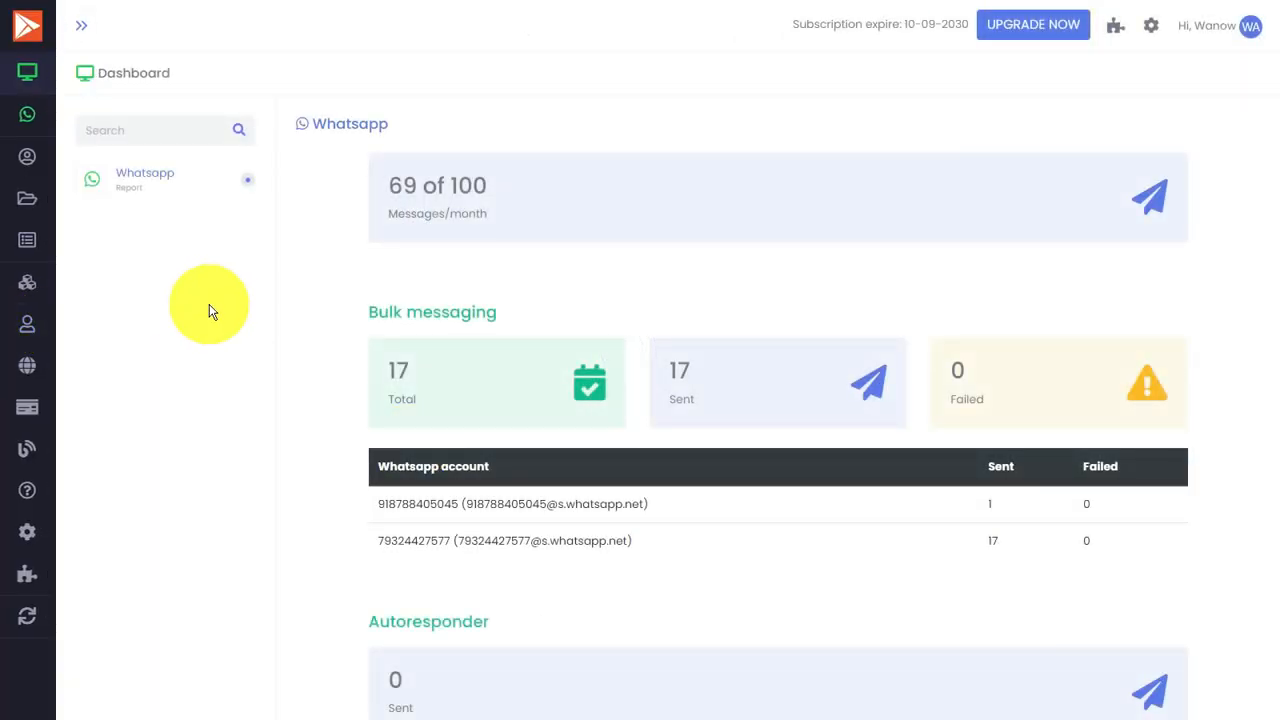
mouse_move(14, 290)
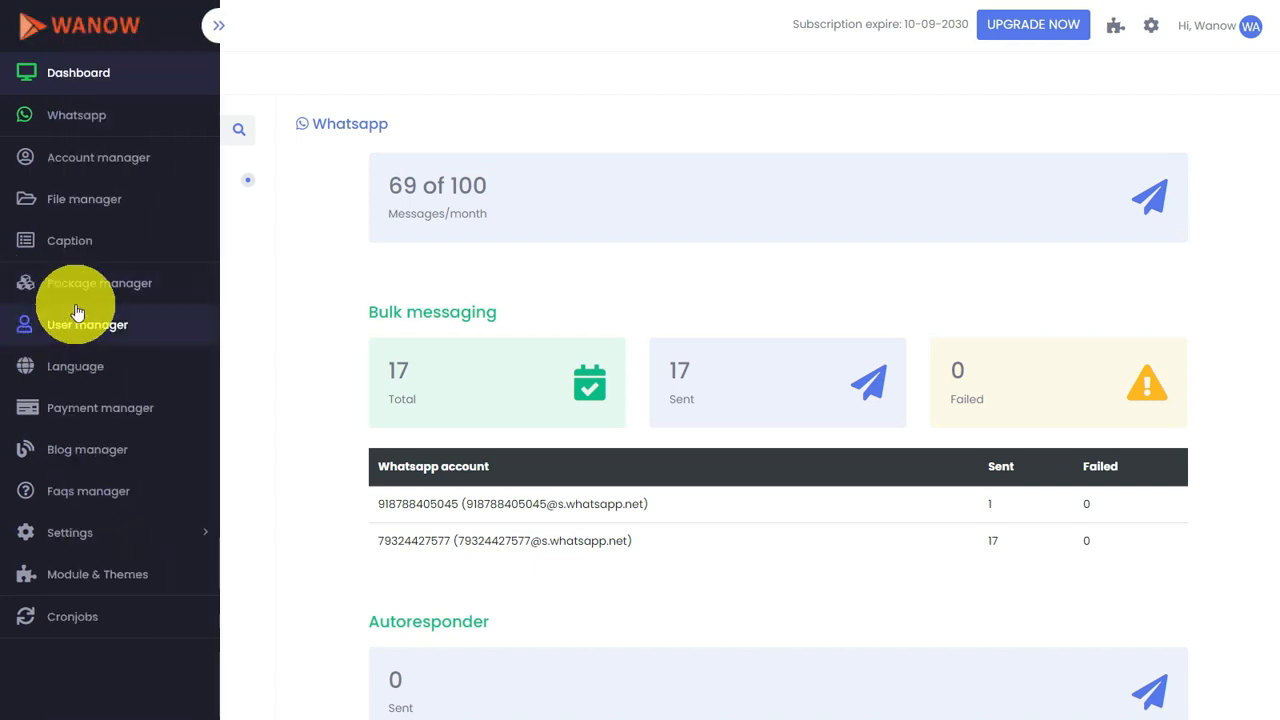
left_click(85, 118)
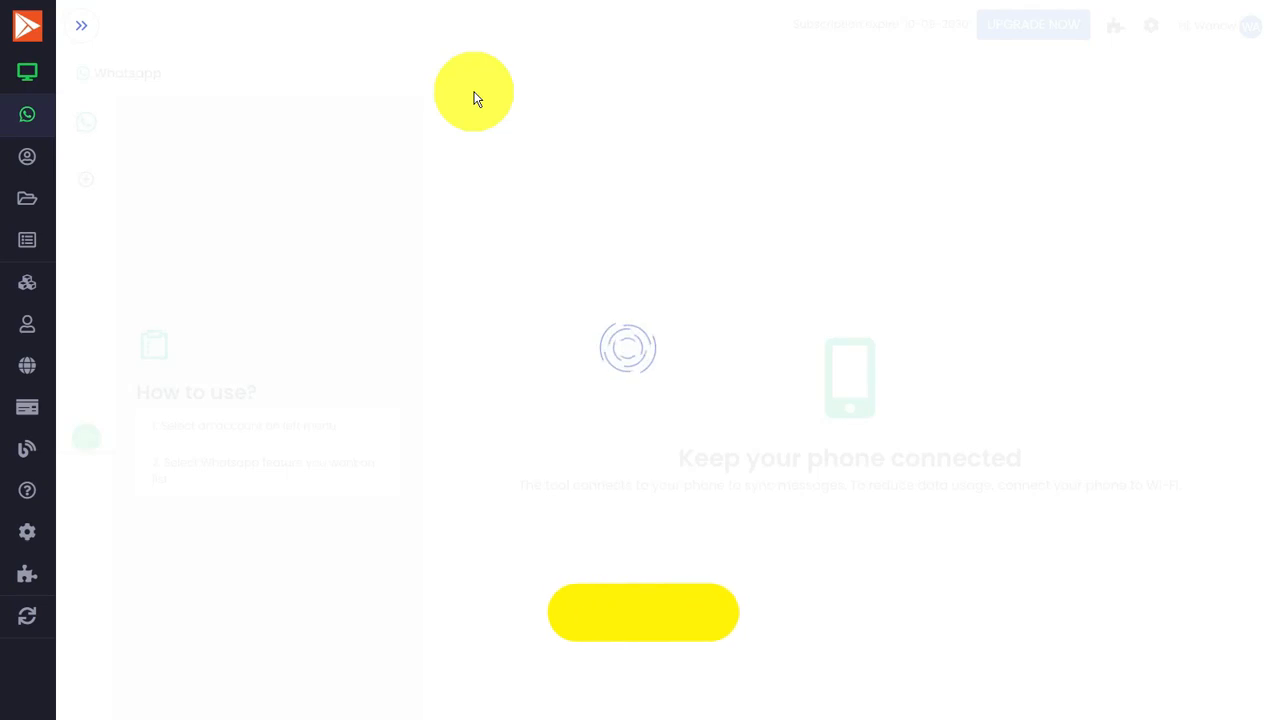
left_click(93, 447)
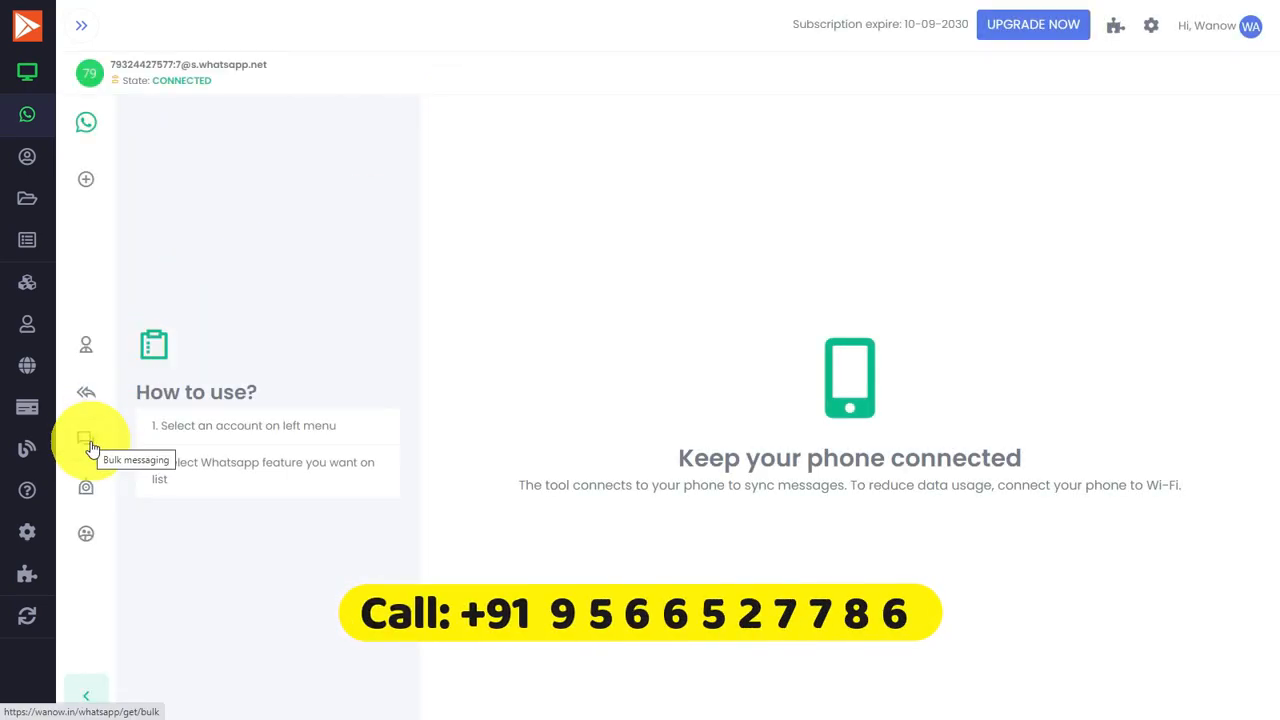
View the contact groups under Bulk messaging and open a new campaign form
left_click(88, 442)
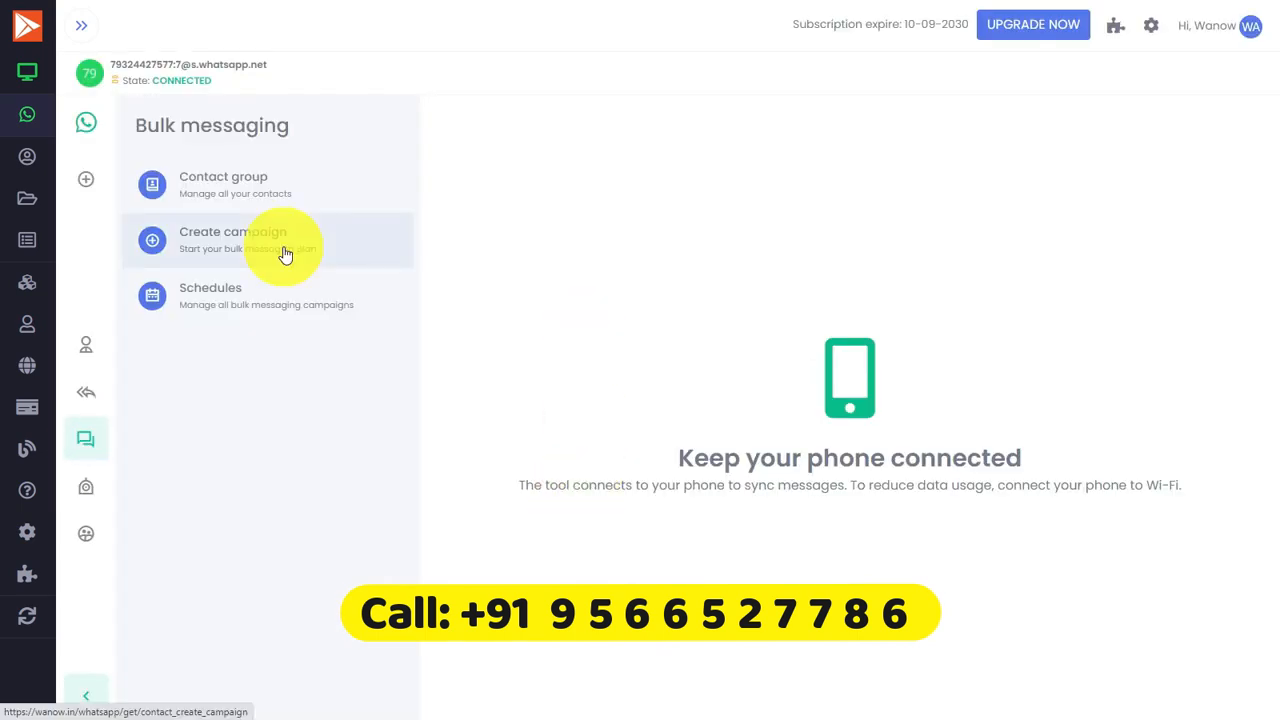
left_click(272, 190)
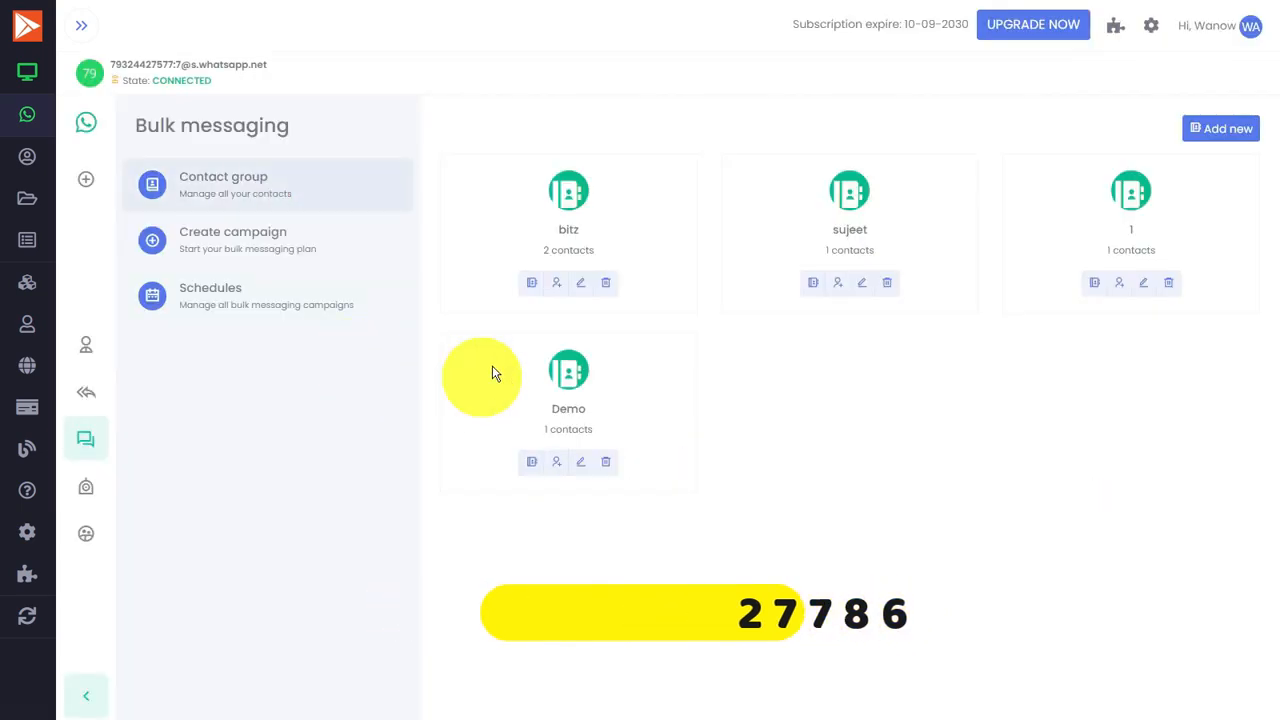
left_click(257, 247)
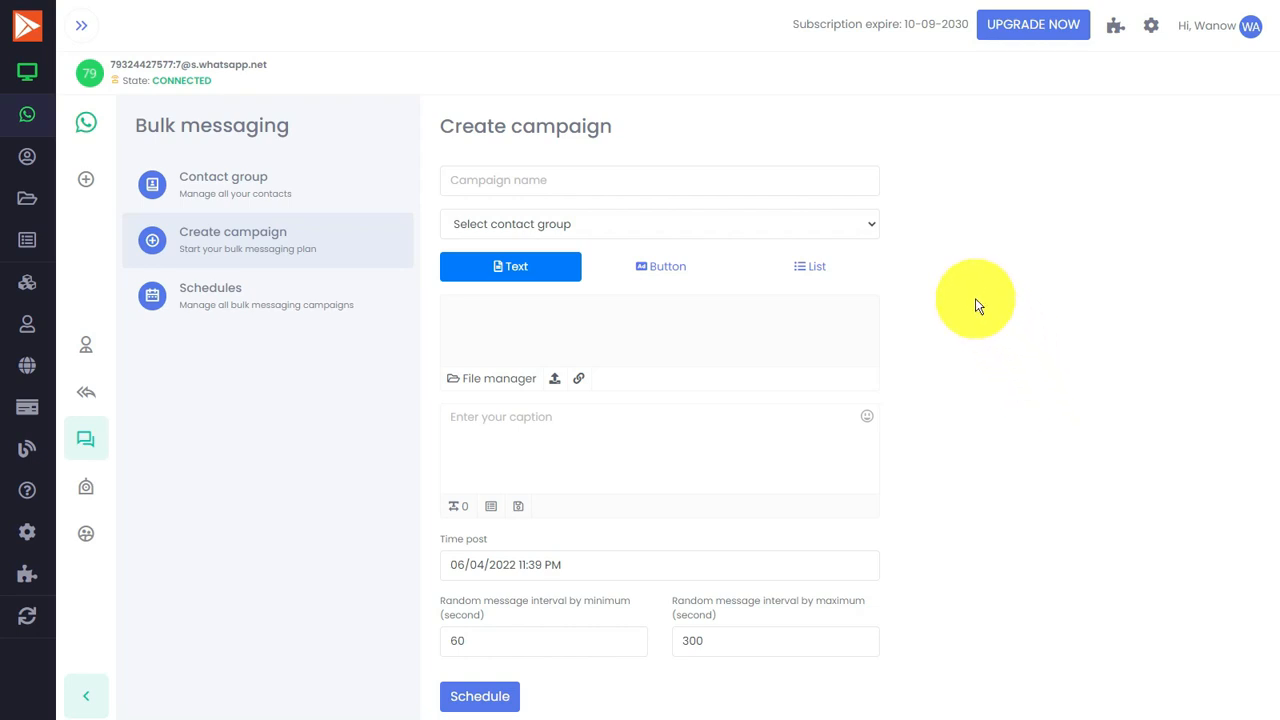
Set up a Button-type campaign named test for contact group 1
left_click(660, 266)
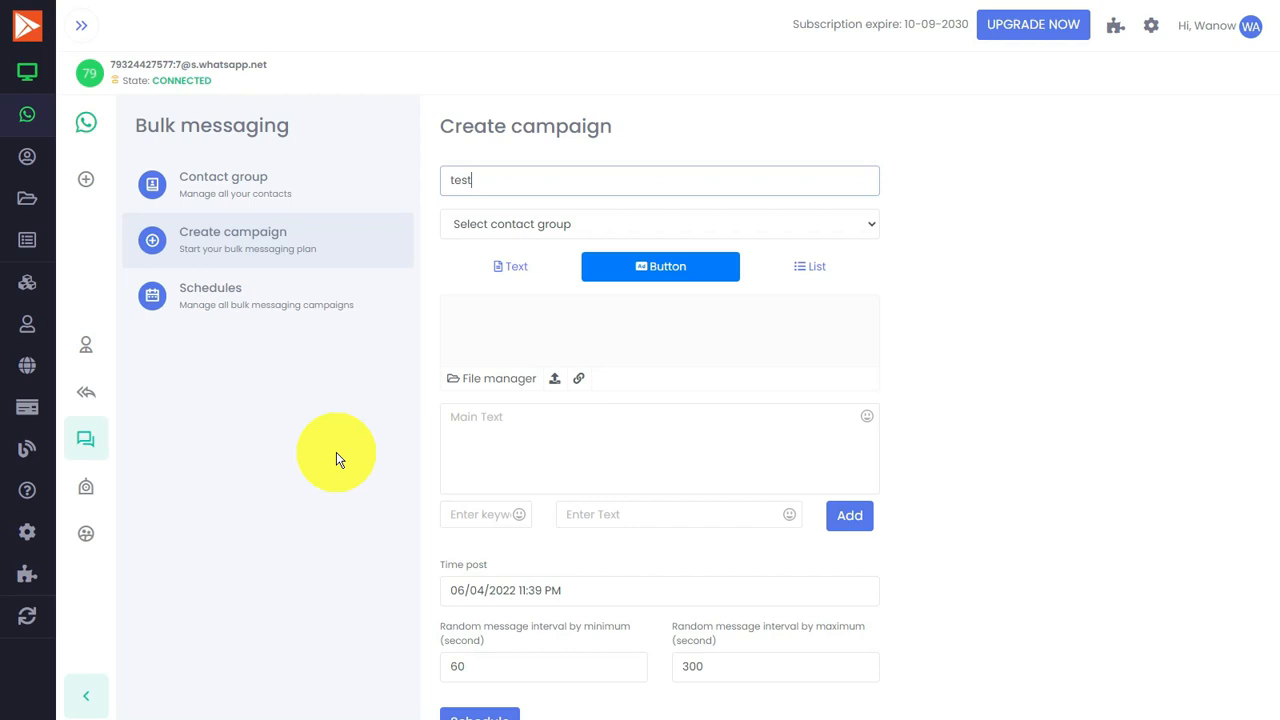
left_click(525, 226)
left_click(491, 262)
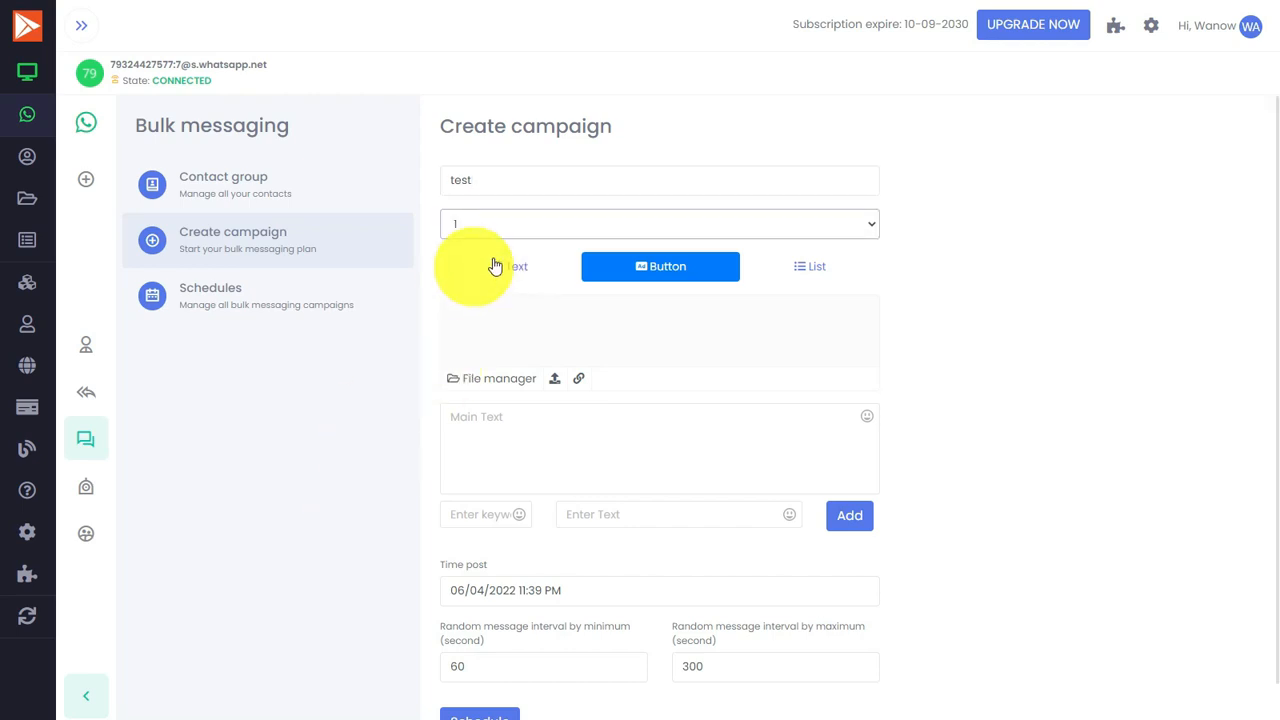
Attach the Wanow logo image and enter the main text introducing the Button system with Menu List, ending with "Touch Keywords for Testing"
left_click(509, 390)
left_click(307, 492)
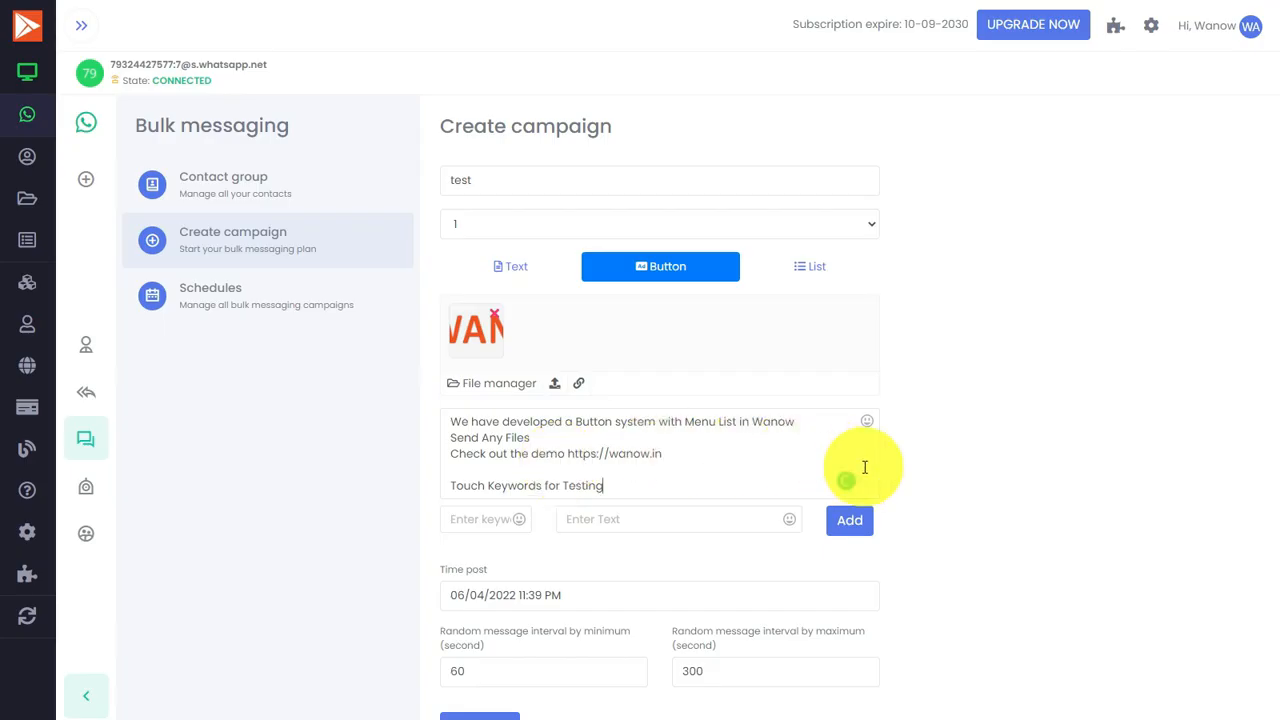
Add a message button with the keyword Contact and the text Contact
scroll(745, 472, "down", 1)
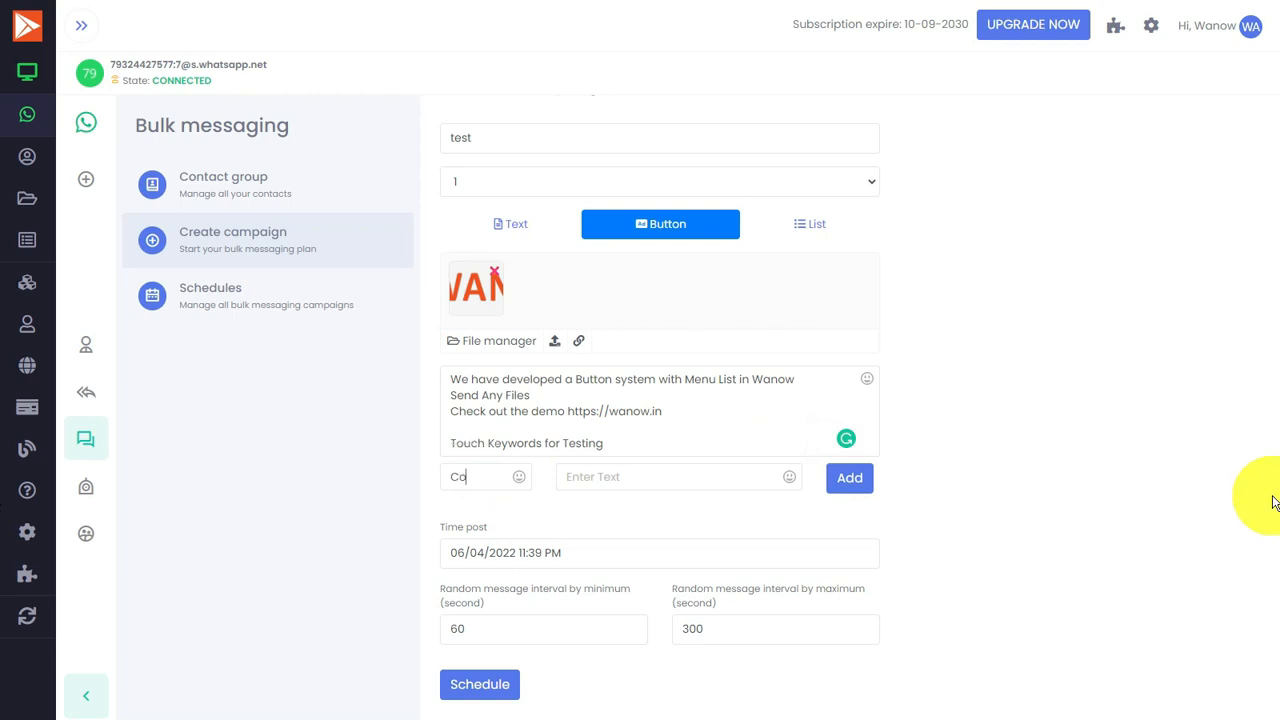
left_click(629, 477)
double_click(470, 477)
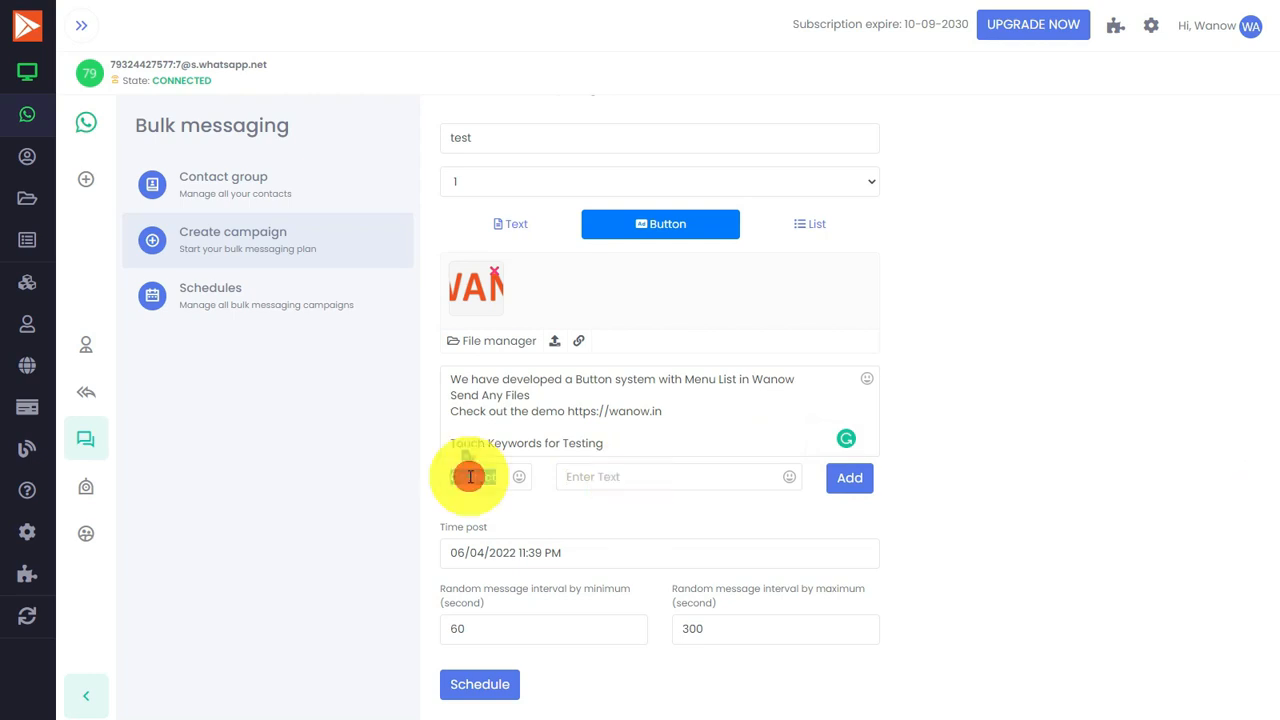
left_click(655, 481)
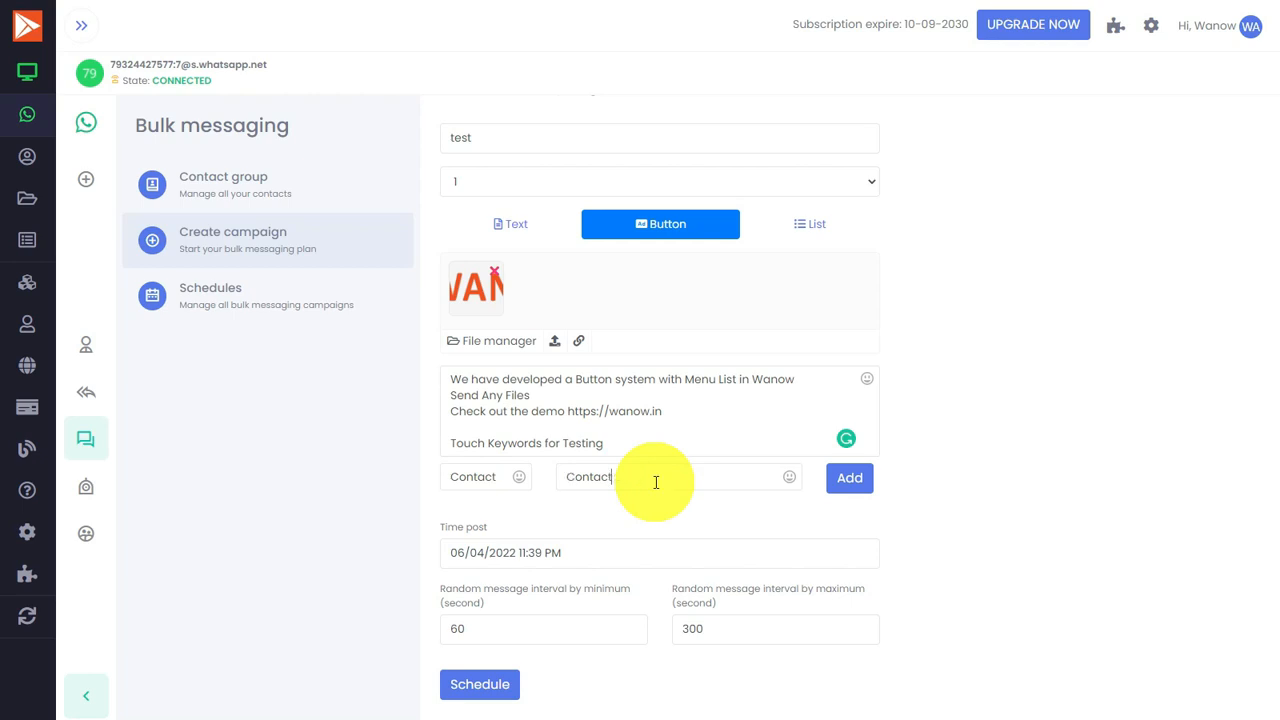
left_click(849, 477)
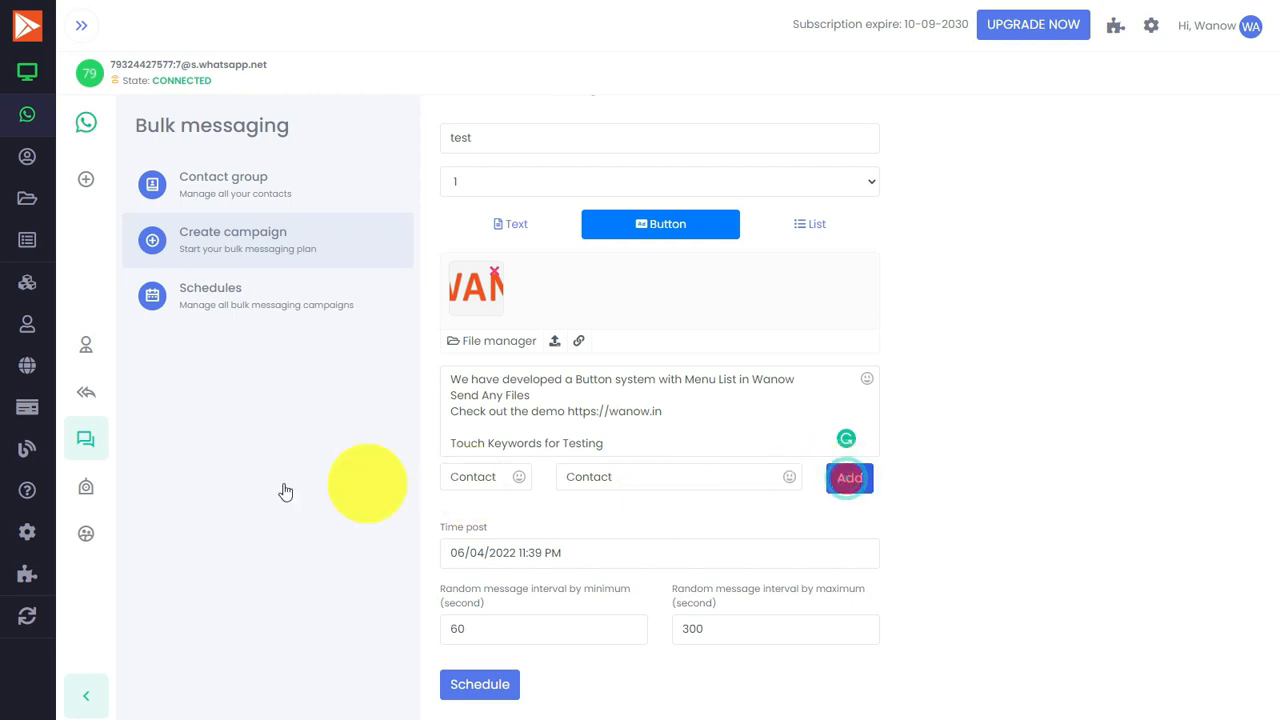
Add two more message buttons, Menu and Color, each using its keyword as its text
left_click(466, 483)
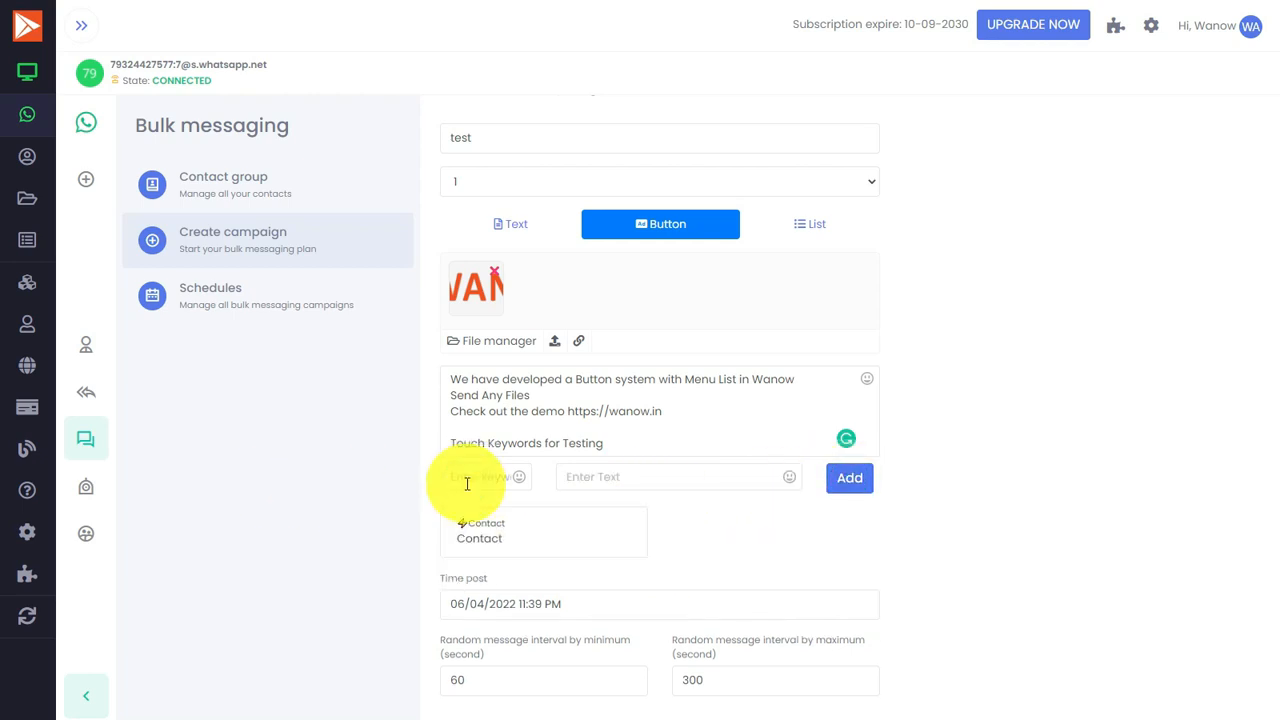
left_click(858, 476)
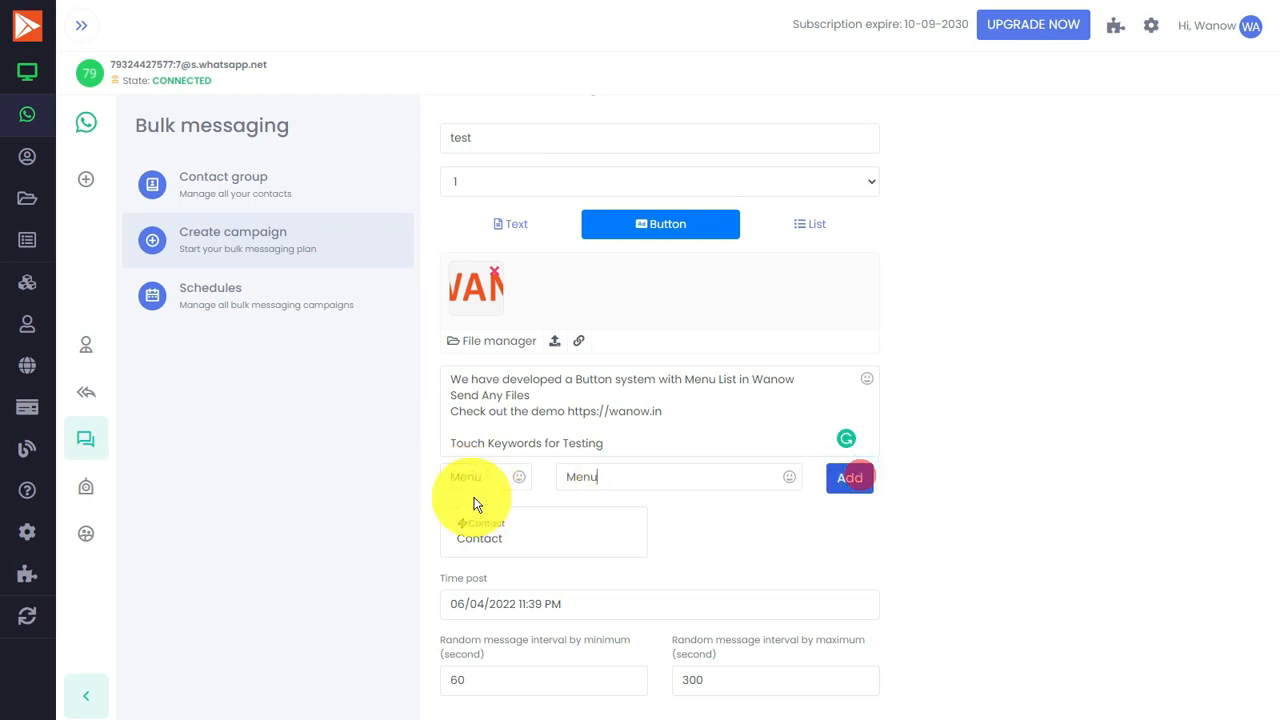
left_click(467, 477)
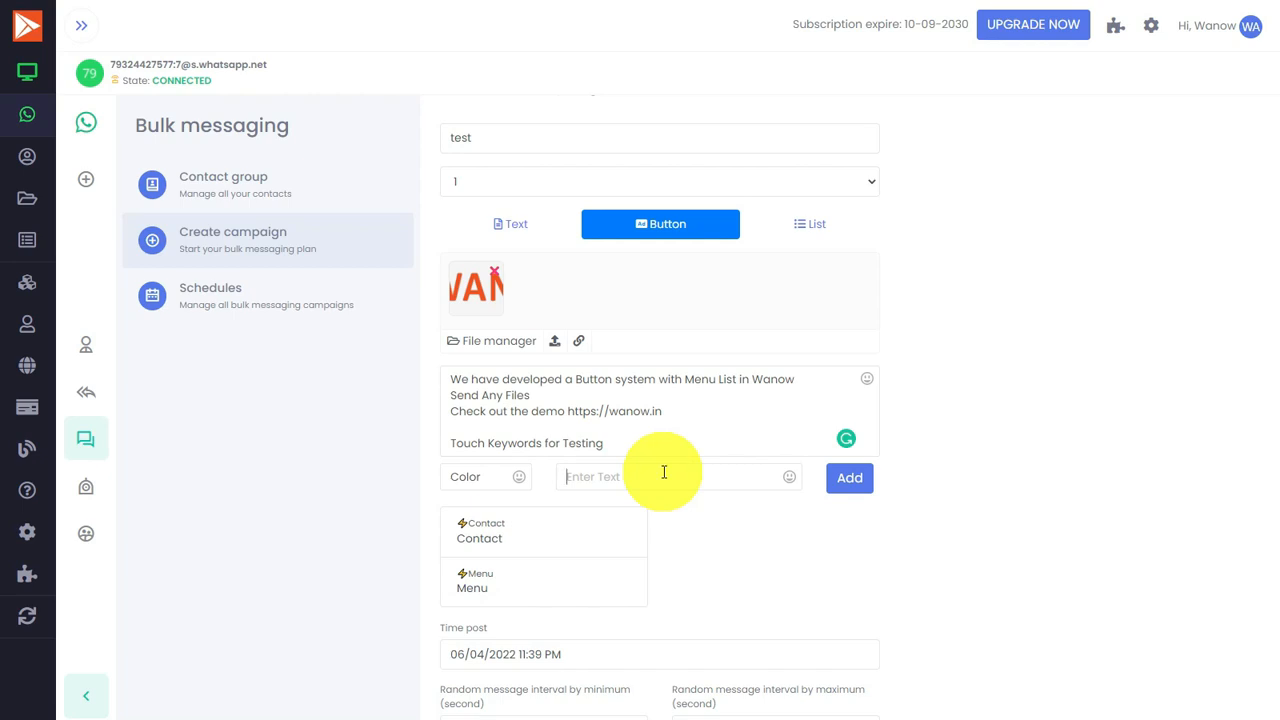
left_click(850, 477)
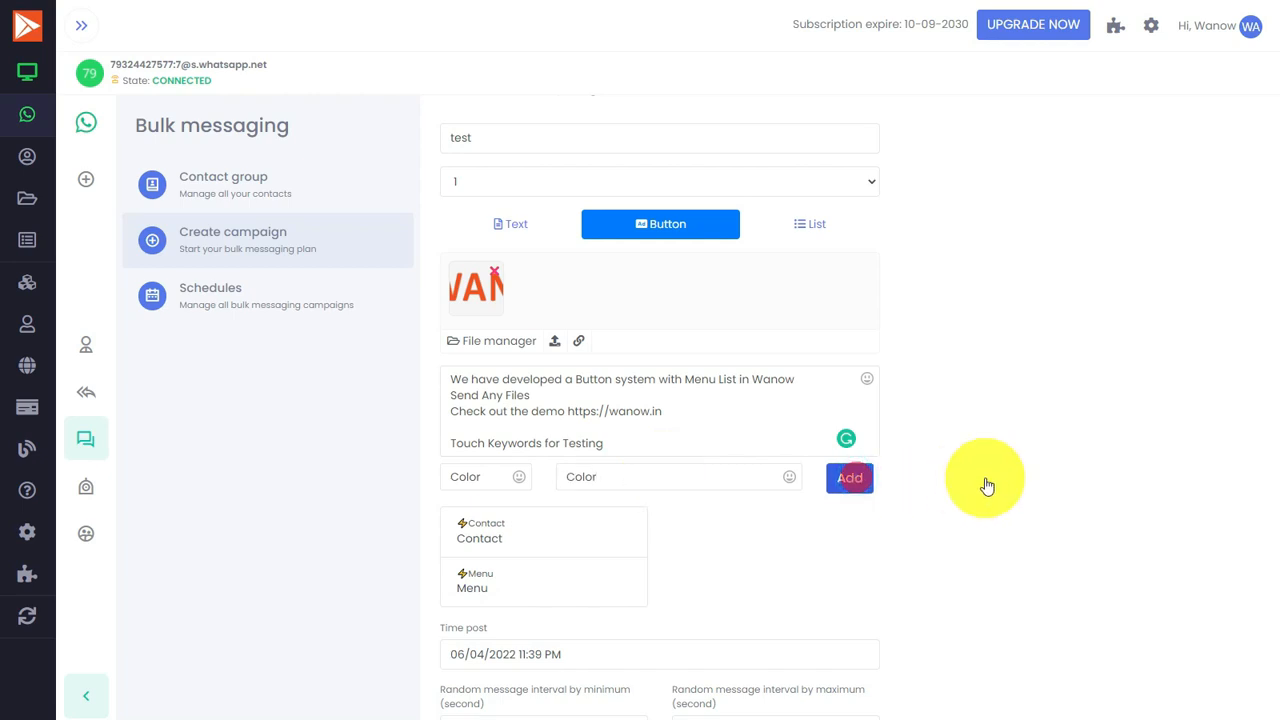
Set both the minimum and maximum random message interval to 05 seconds and schedule the campaign
scroll(1003, 479, "down", 3)
left_click_drag(490, 630, 427, 631)
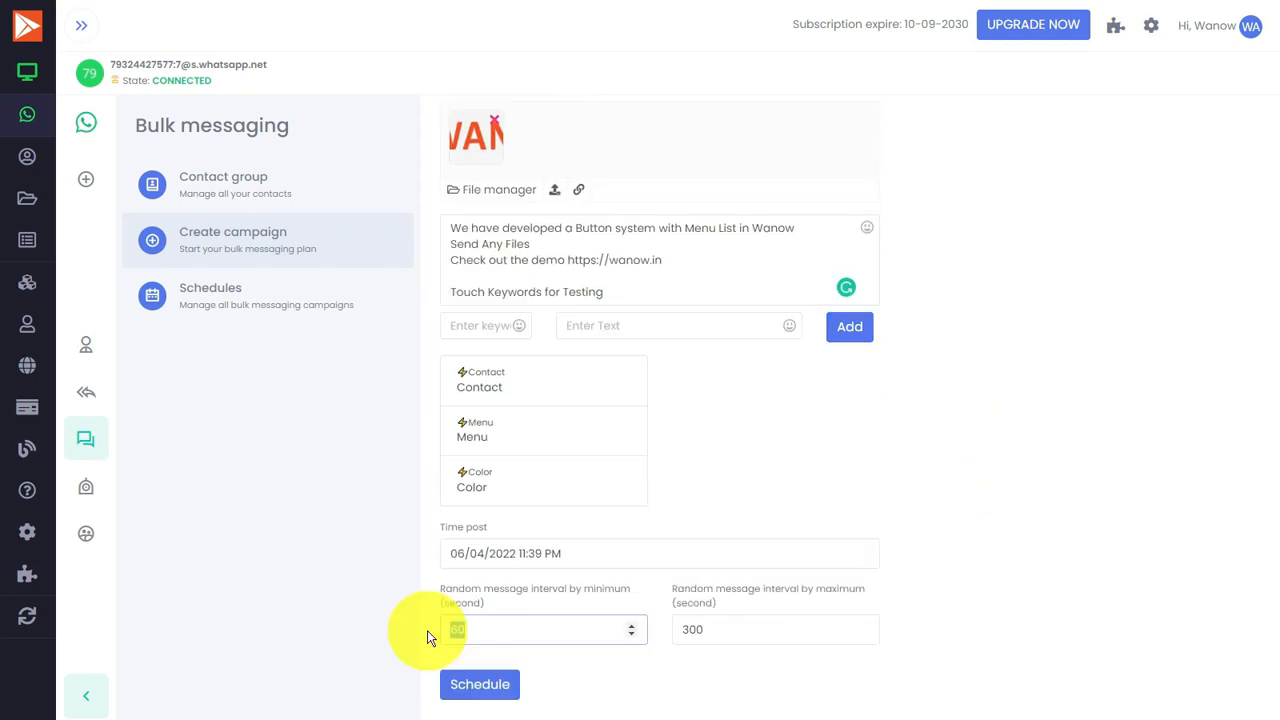
double_click(718, 634)
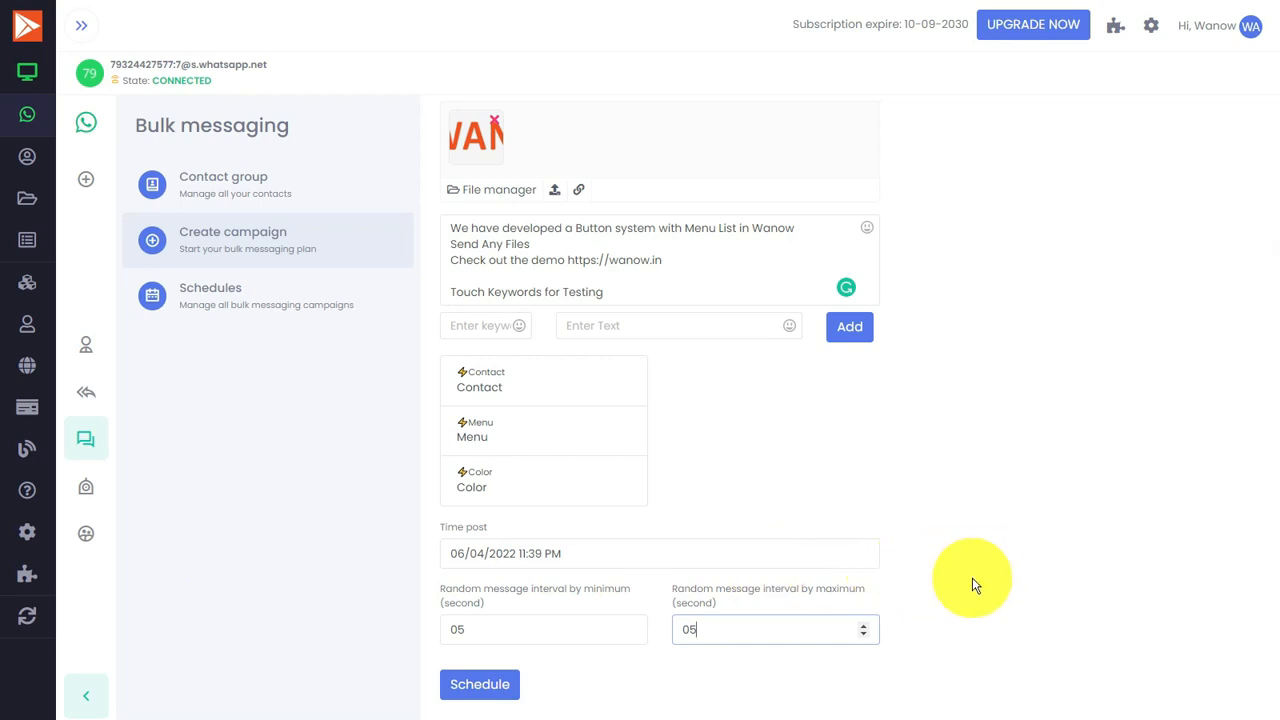
left_click(486, 690)
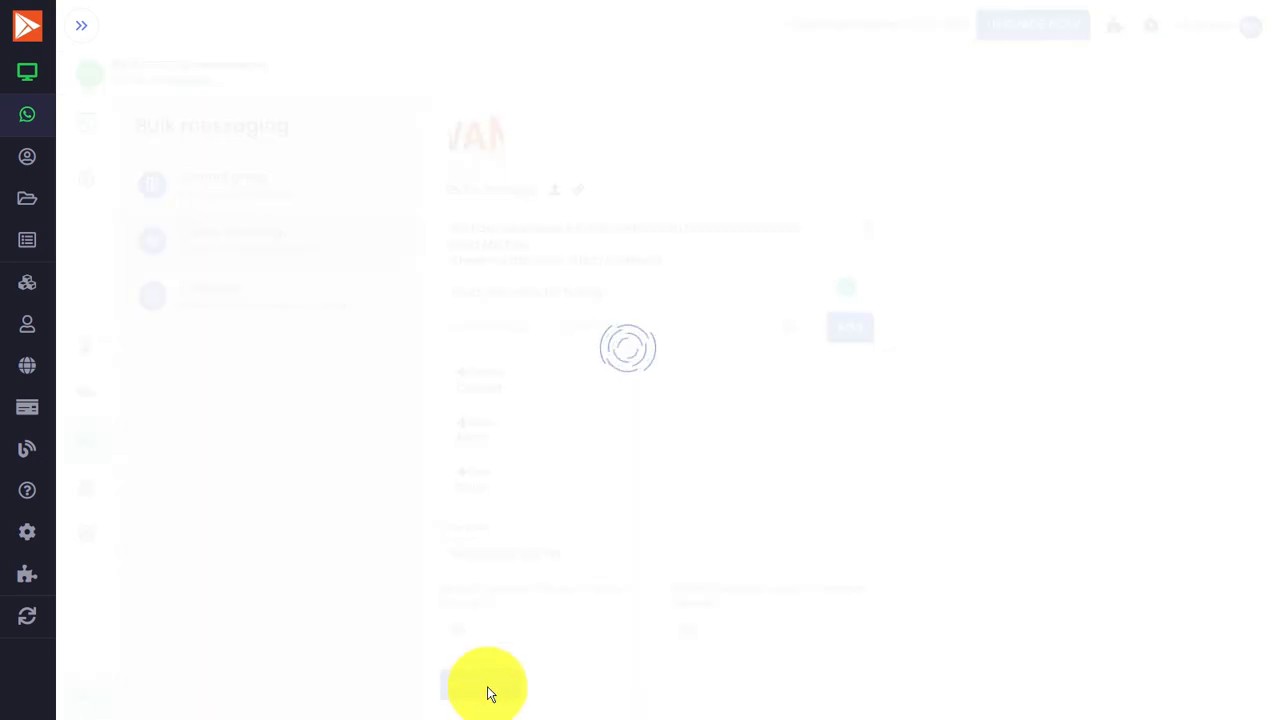
Switch to WhatsApp, choose Contact in the received campaign message and open the Visit Our Website link from the reply
scroll(523, 517, "up", 2)
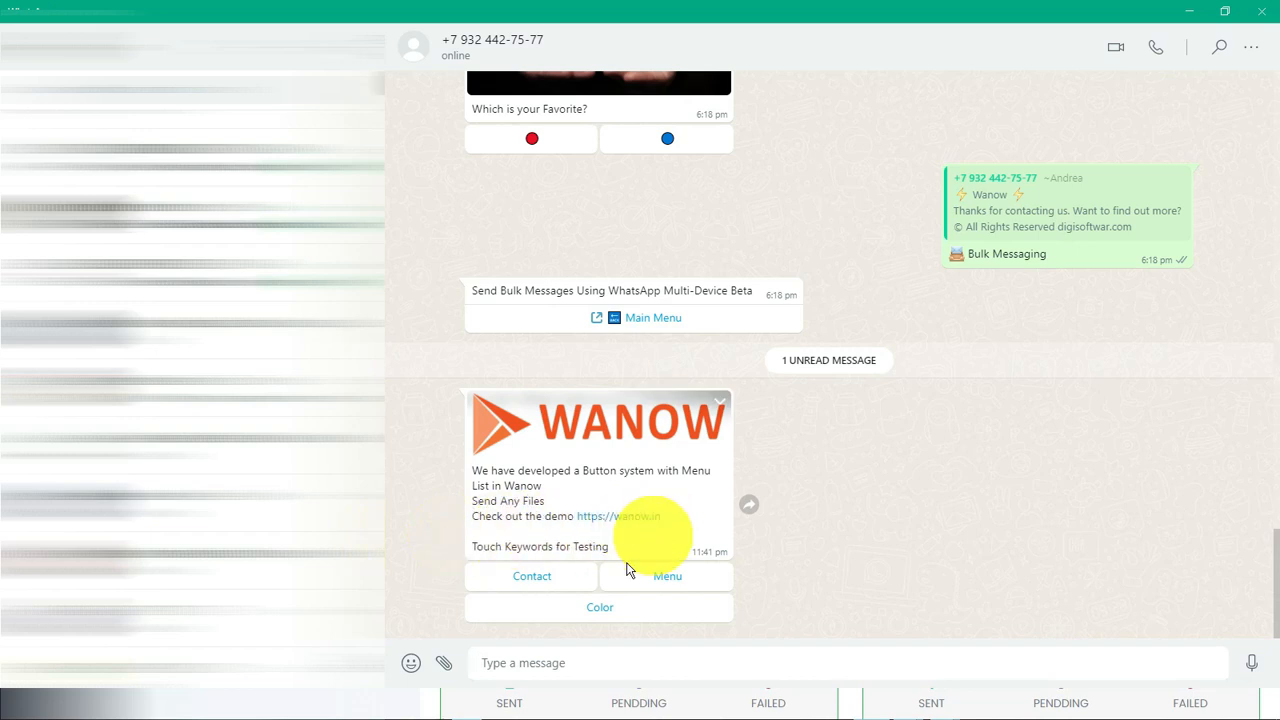
left_click(538, 577)
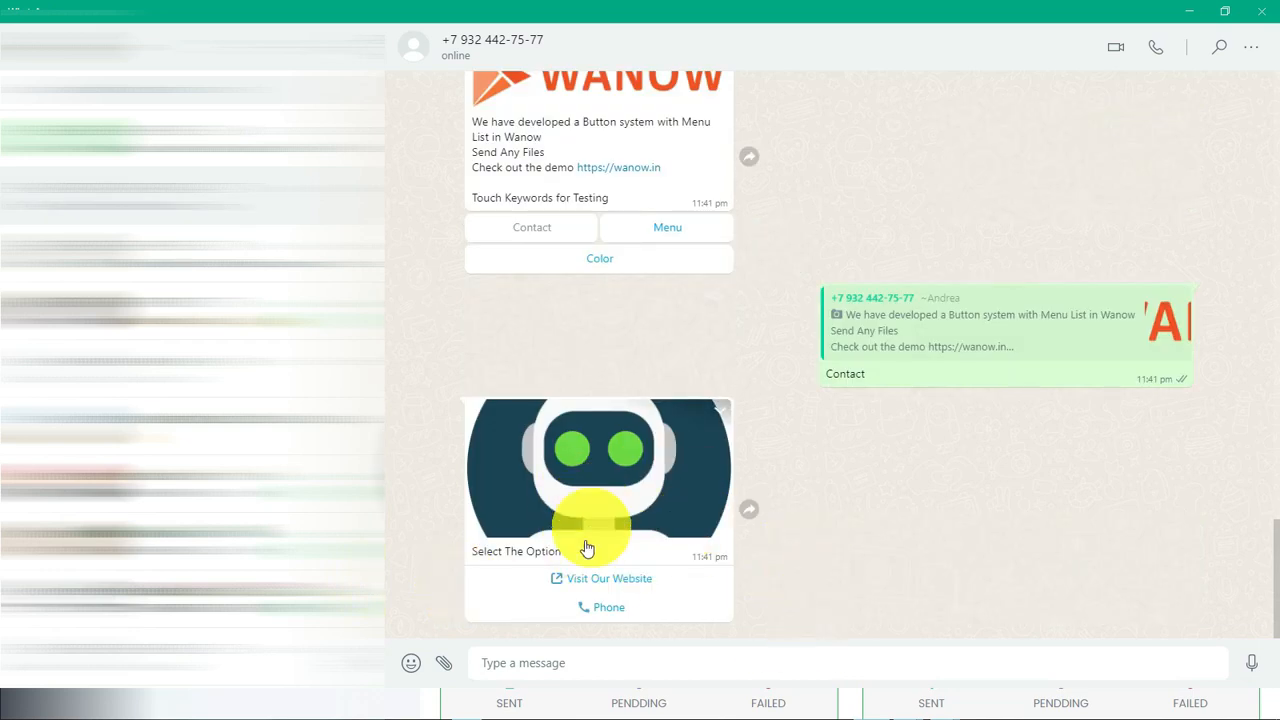
left_click(613, 586)
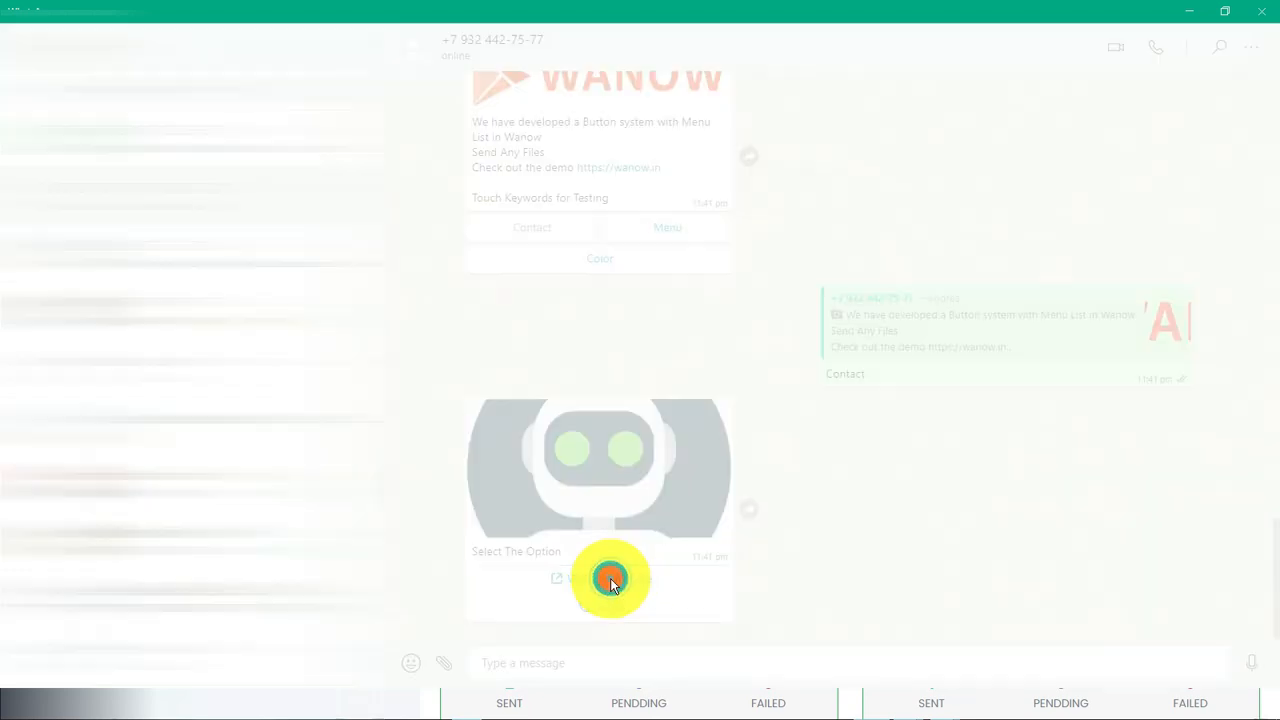
left_click(746, 412)
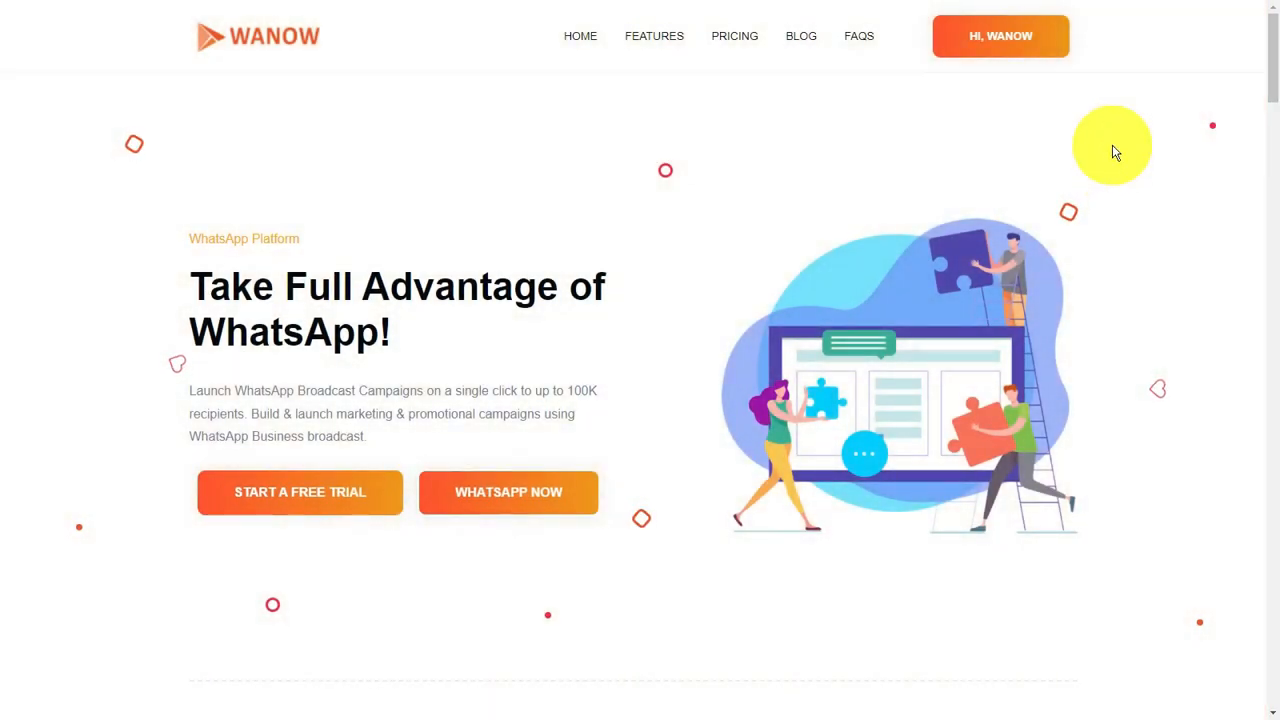
Return to the WhatsApp chat, choose Menu in the campaign message and open the Press Here list from the reply
key("alt+Tab")
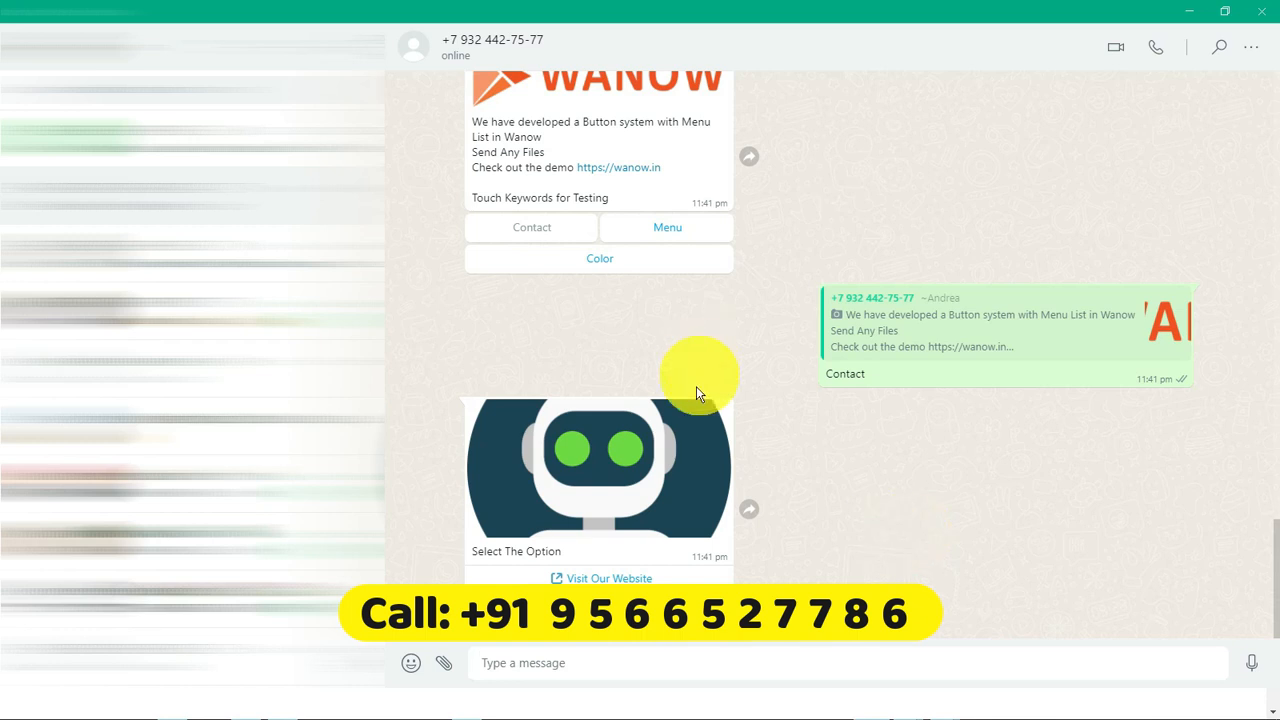
left_click(675, 230)
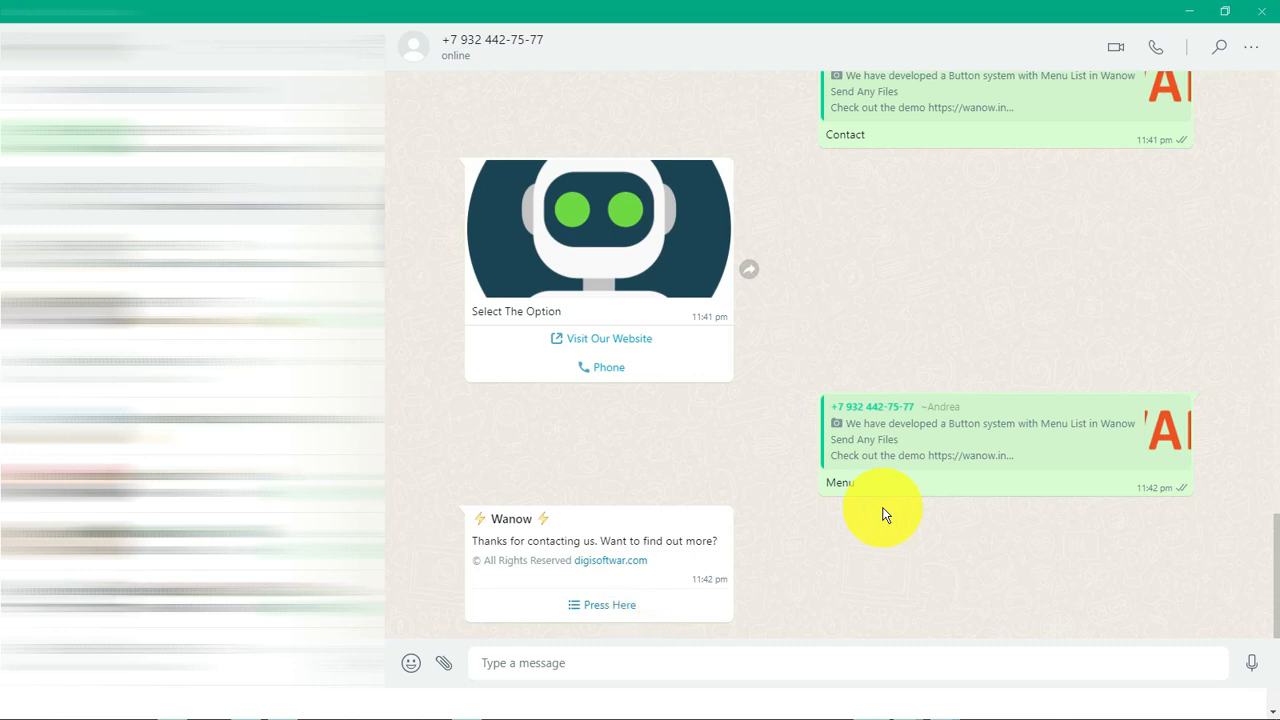
triple_click(488, 563)
left_click(612, 601)
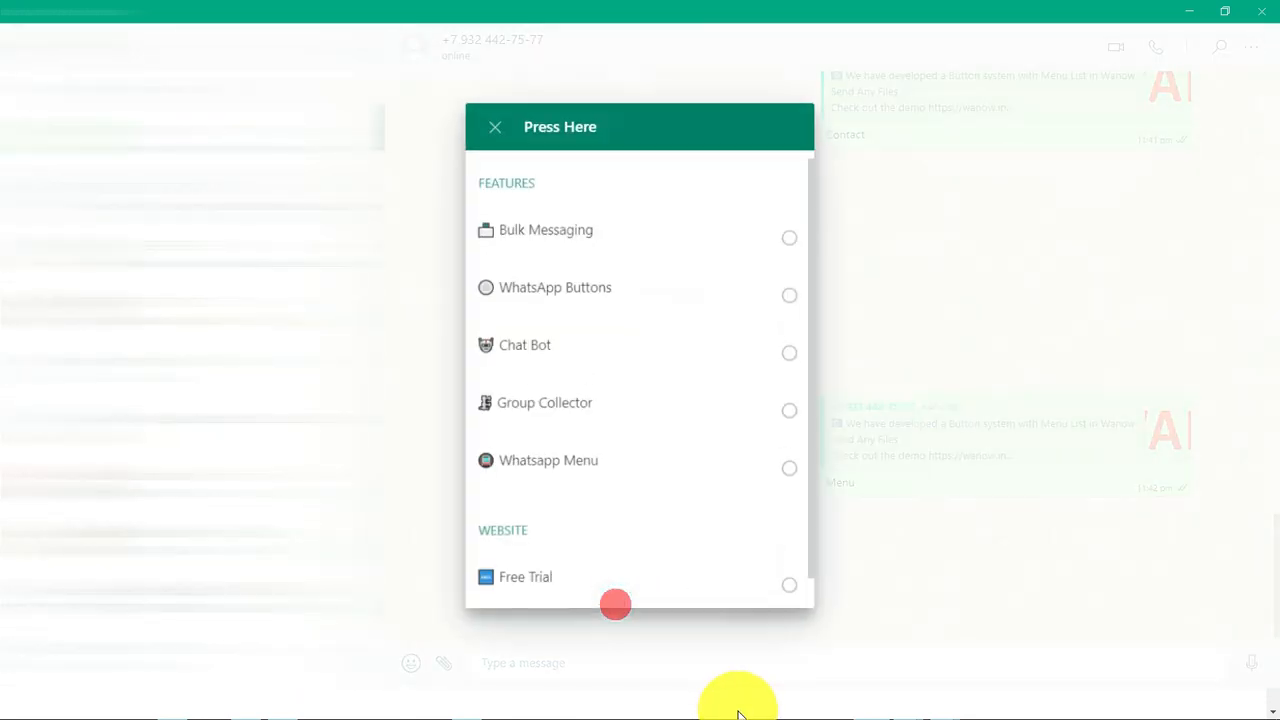
Look through the list options, select Bulk Messaging and send it
scroll(700, 475, "down", 1)
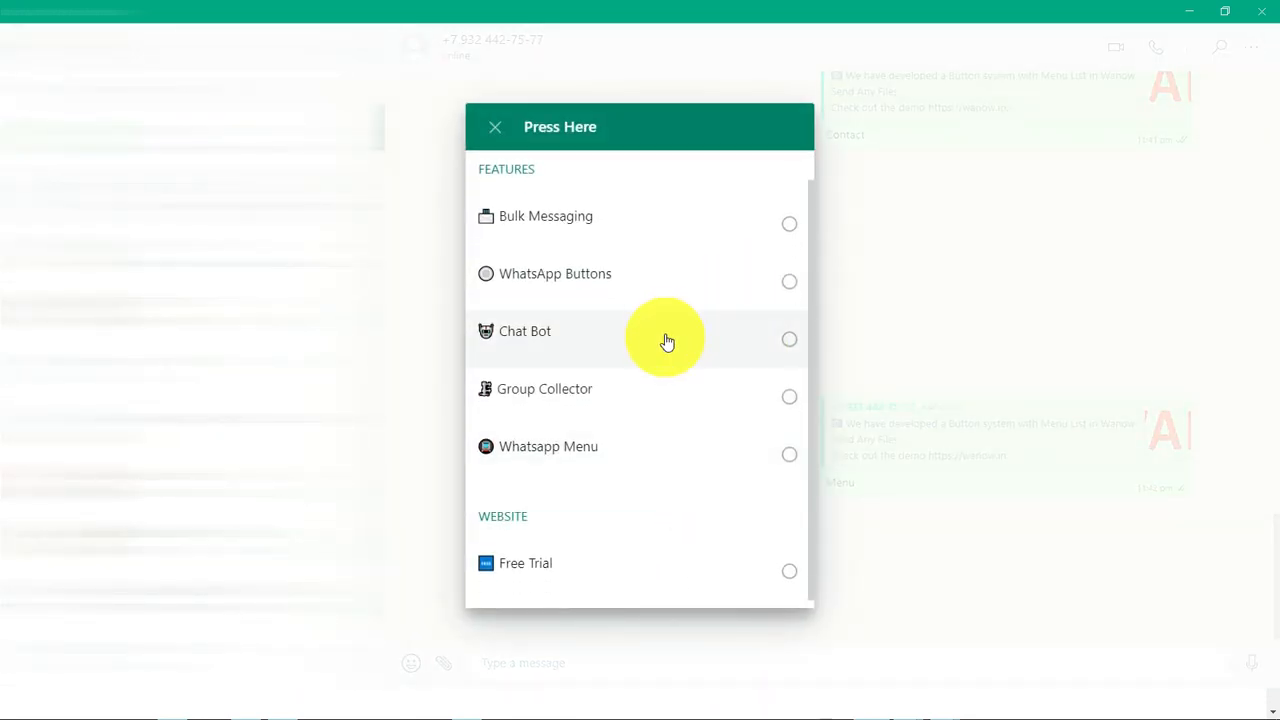
scroll(680, 410, "up", 1)
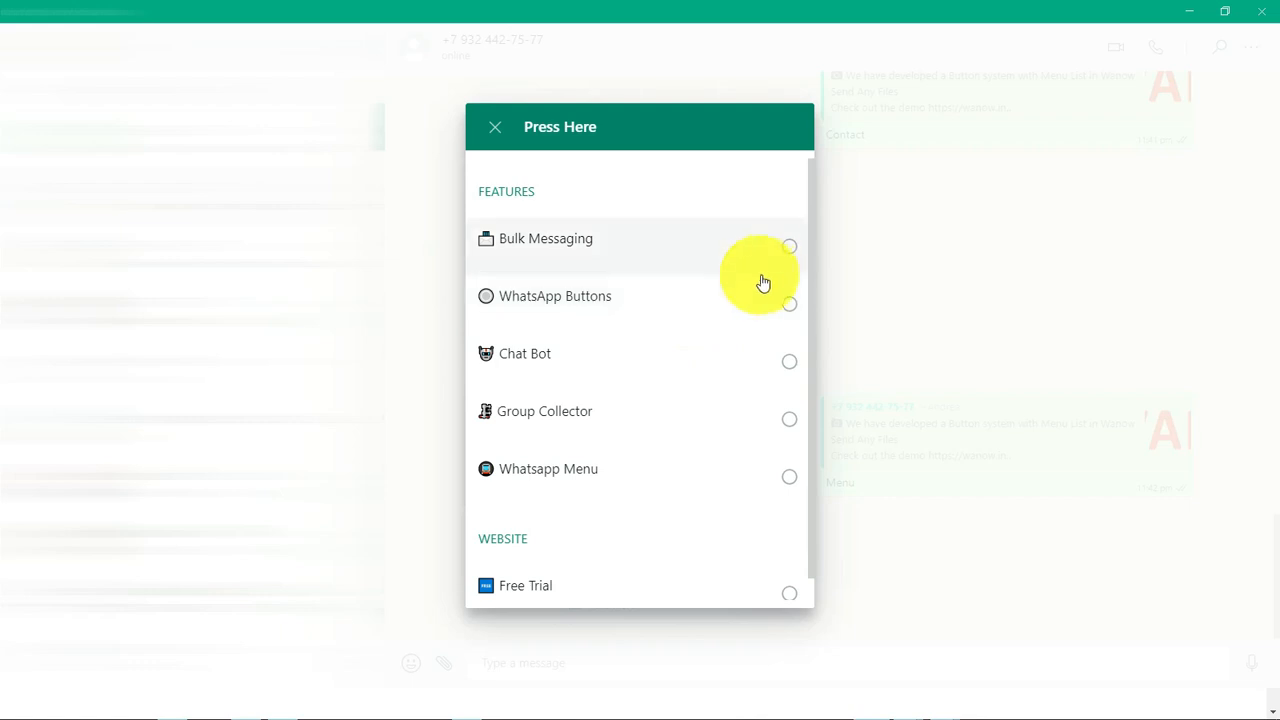
left_click(786, 254)
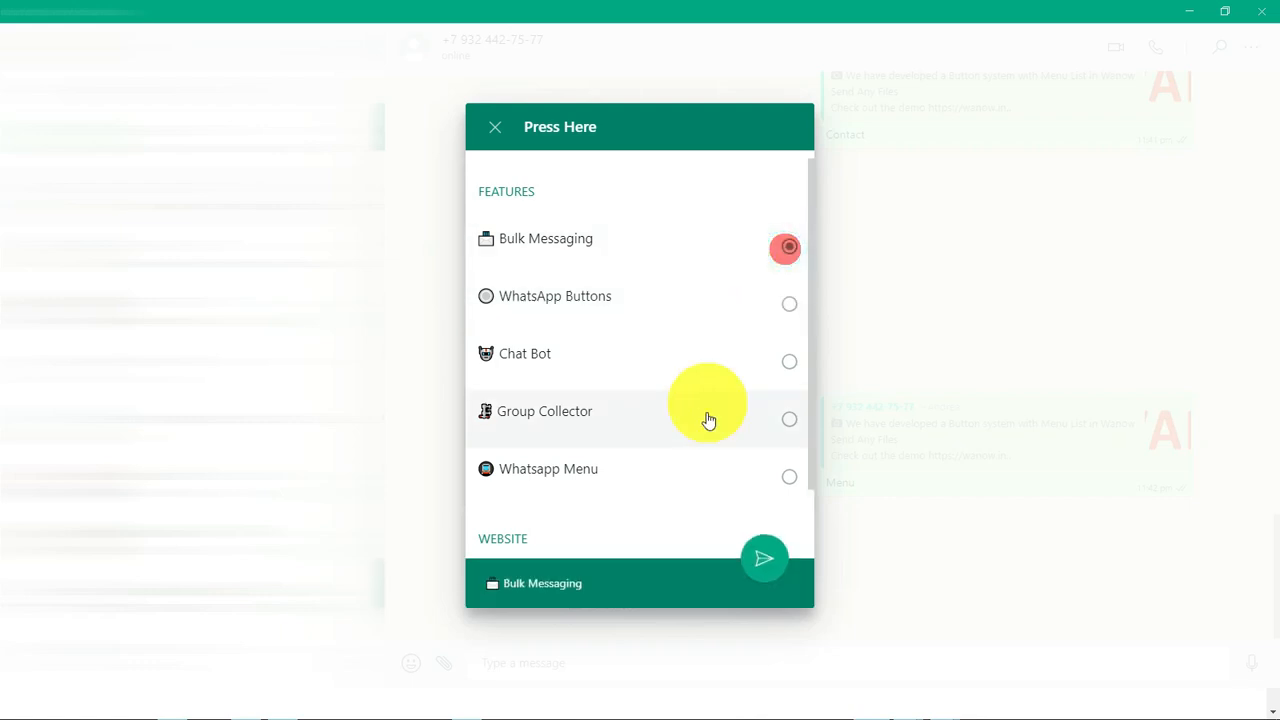
left_click(767, 560)
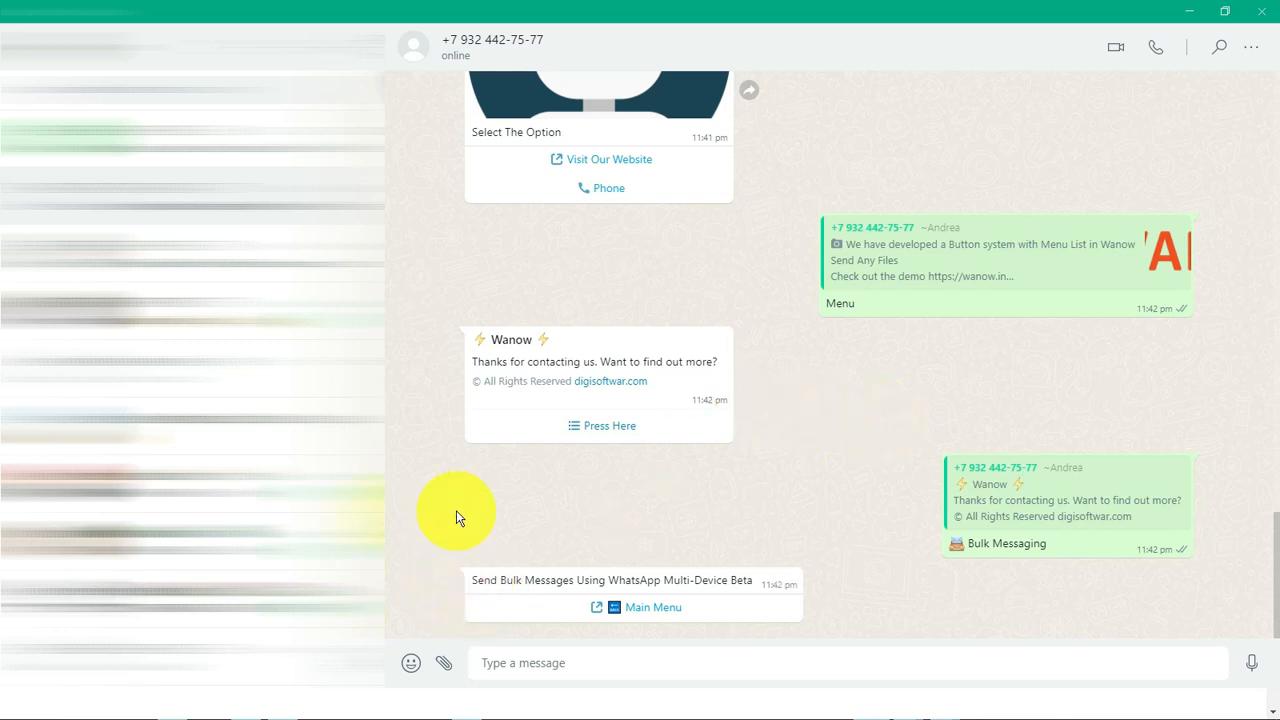
Try the Main Menu link in the Bulk Messaging reply and choose Color in the earlier campaign message
left_click(638, 611)
left_click(668, 410)
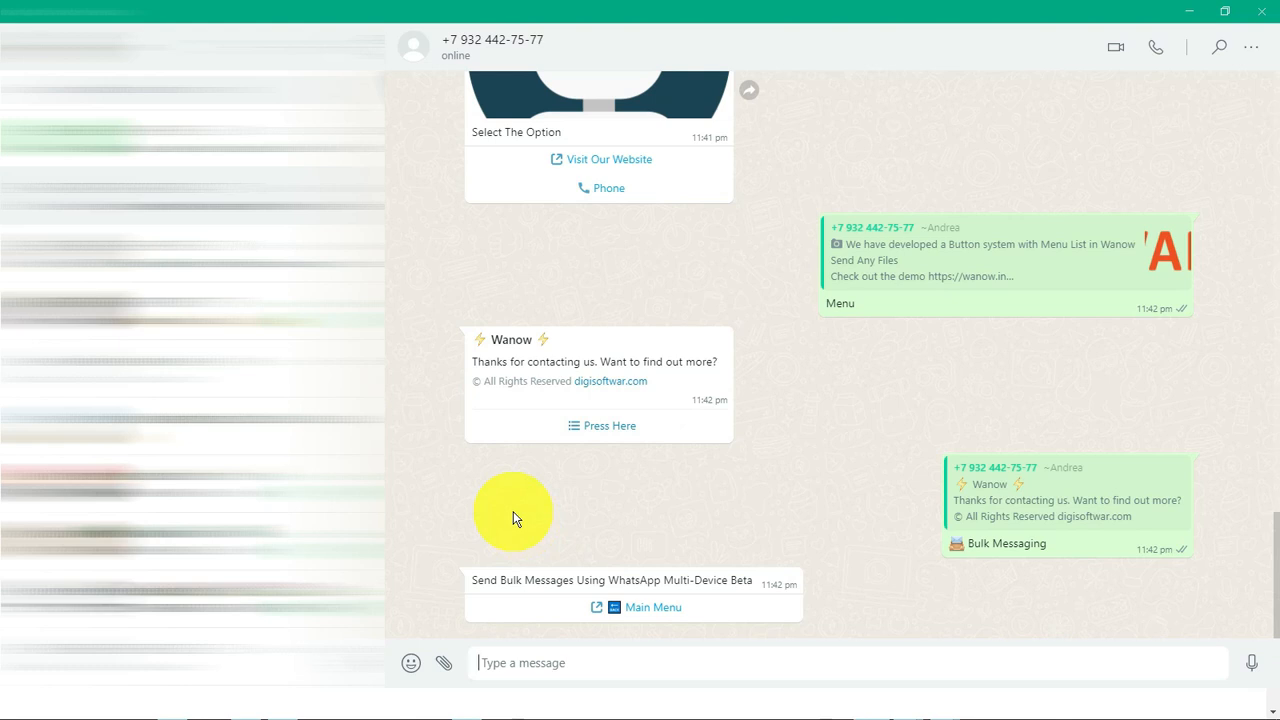
scroll(515, 510, "up", 3)
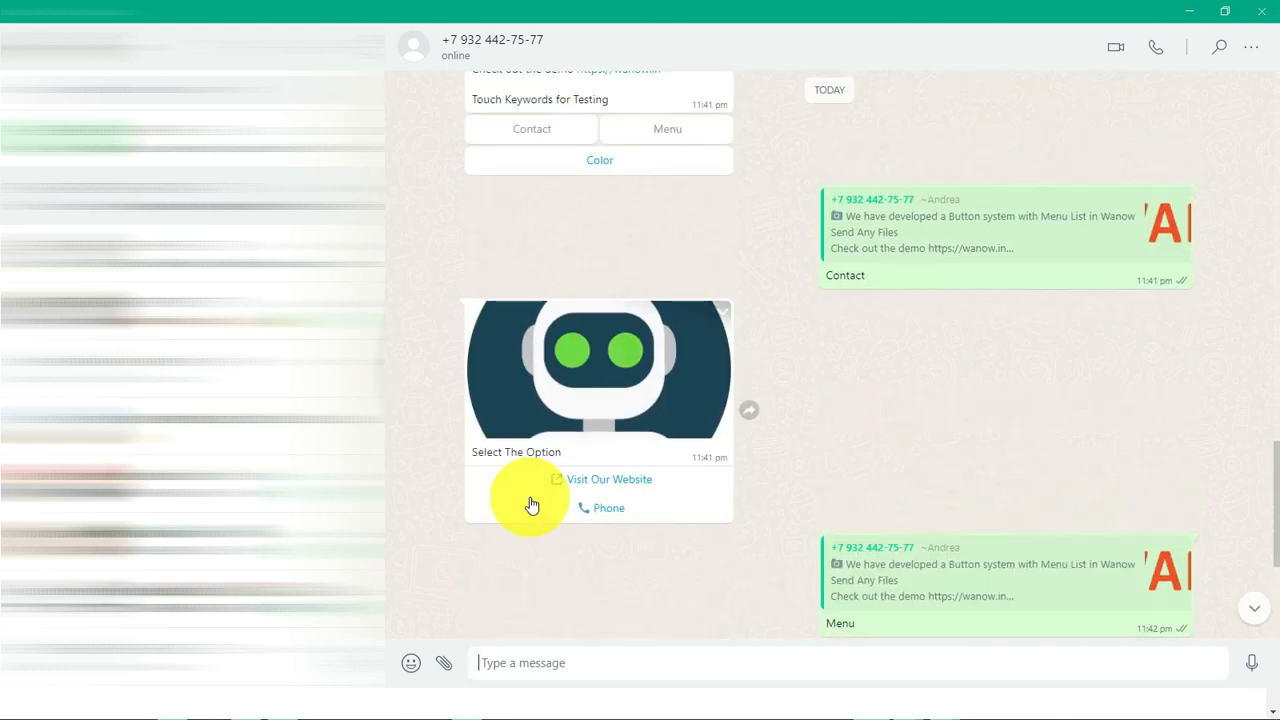
left_click(618, 158)
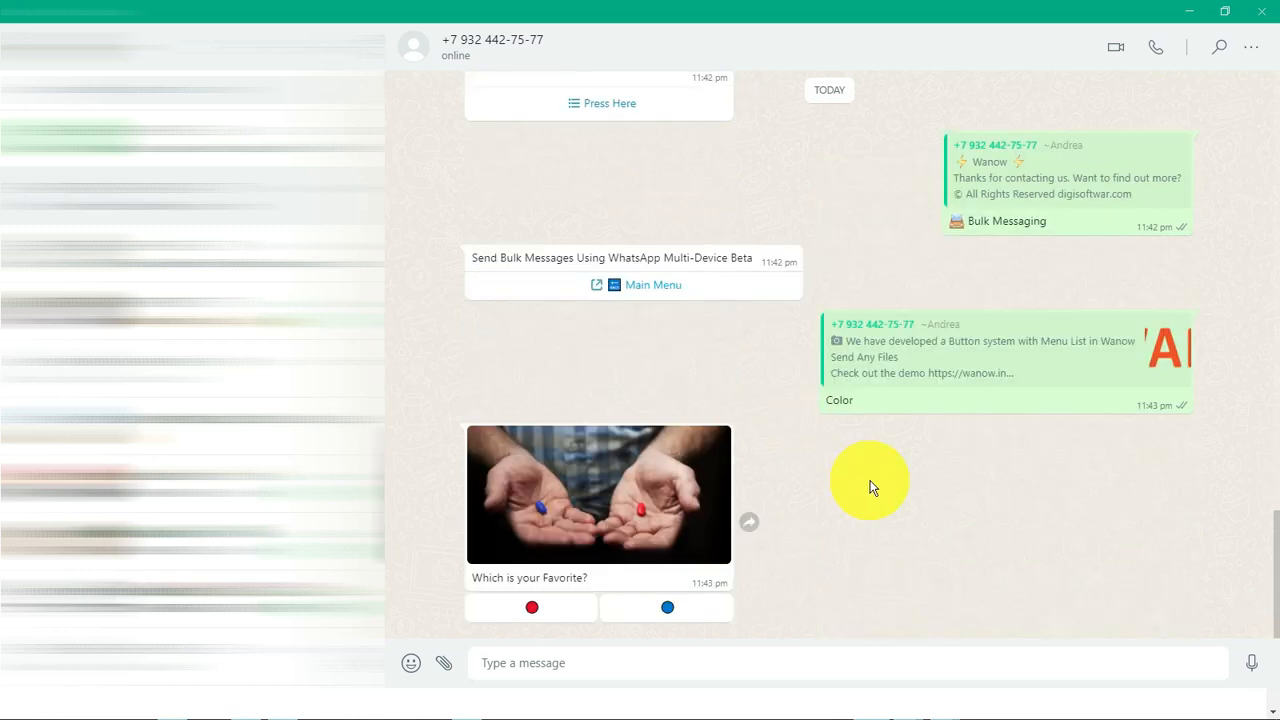
Answer the "Which is your Favorite?" message with the blue circle and the red circle, and minimize WhatsApp
left_click(635, 608)
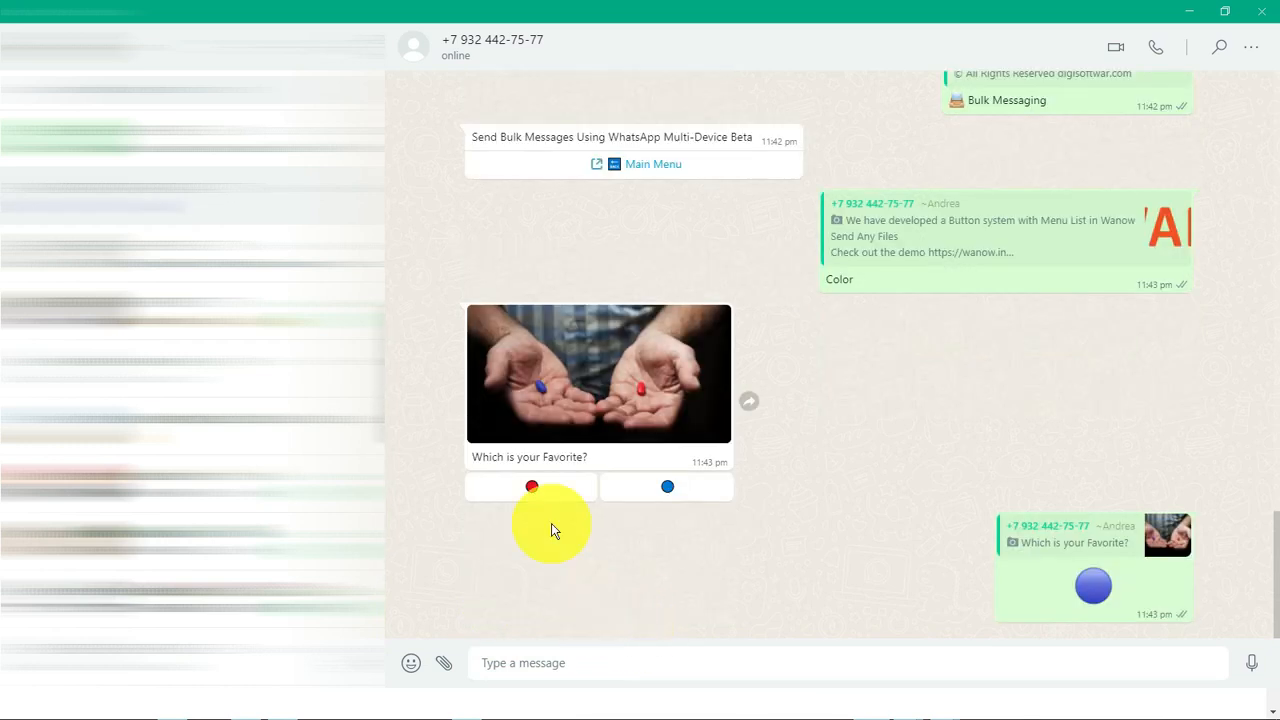
left_click(543, 490)
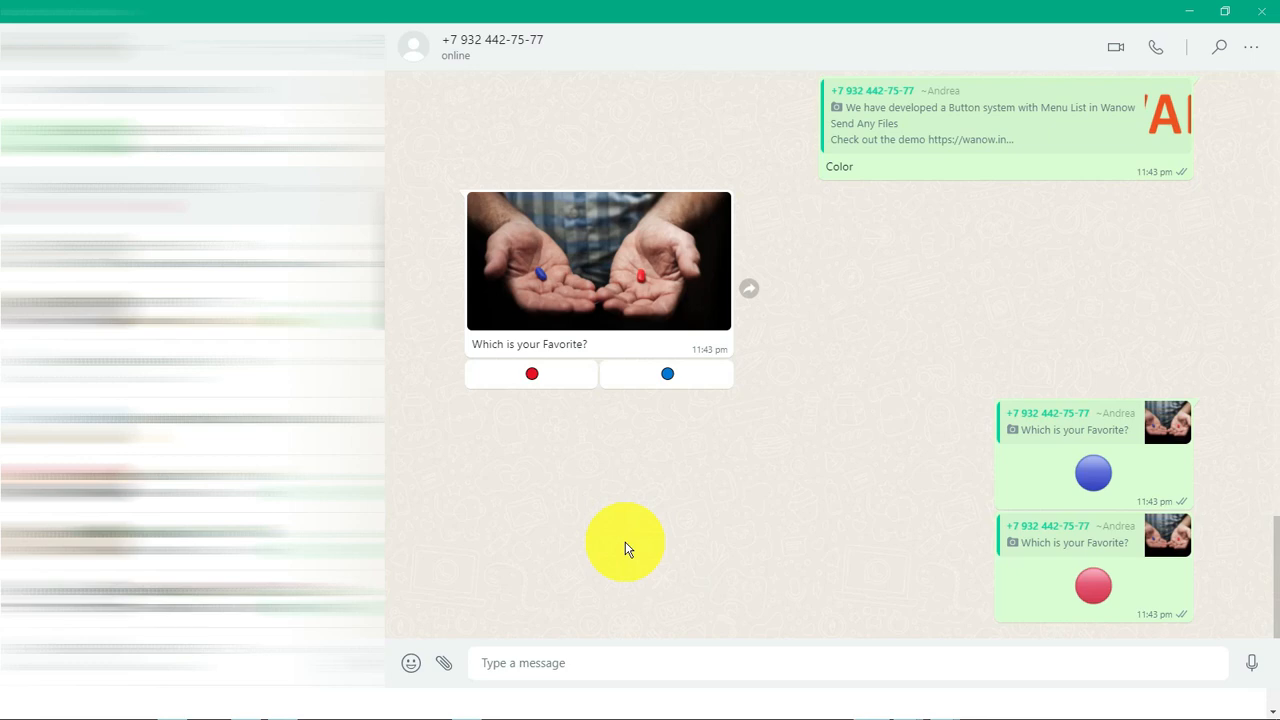
left_click(1189, 10)
Enter the Wanow dashboard from the website, go to the WhatsApp Chatbot feature and open the Contact chatbot item
left_click(1015, 58)
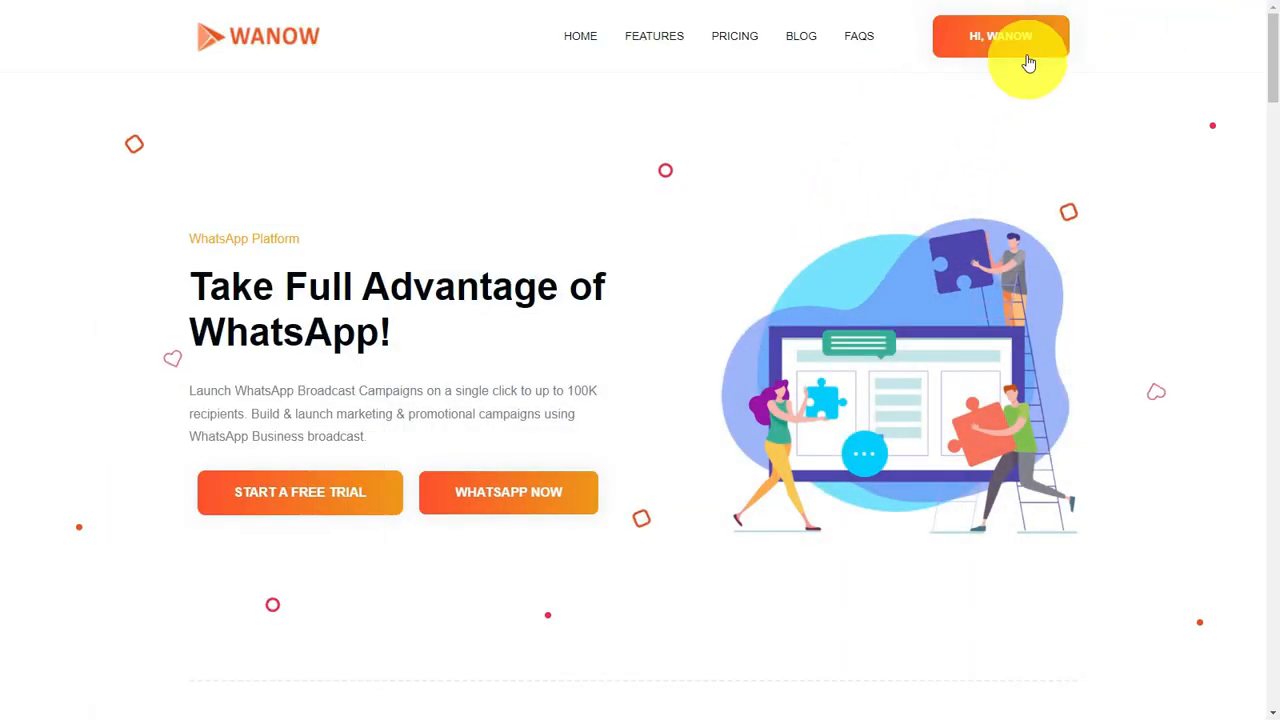
left_click(91, 436)
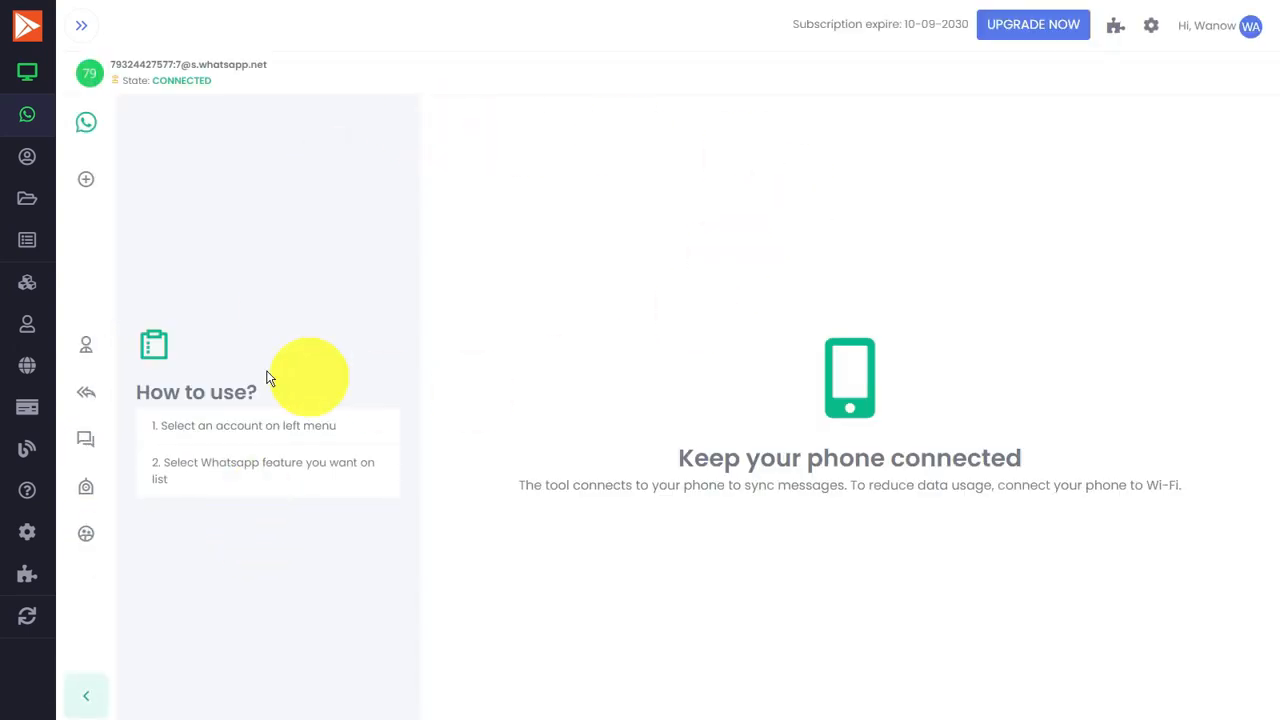
left_click(88, 492)
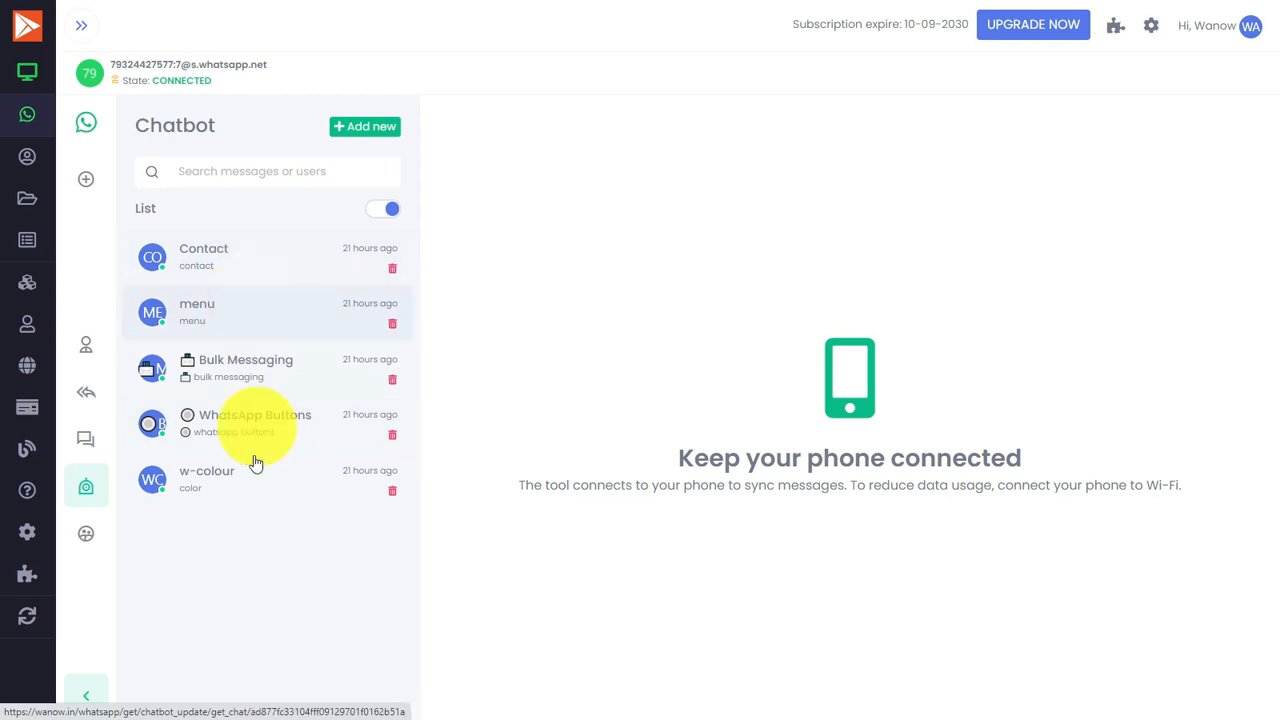
left_click(245, 266)
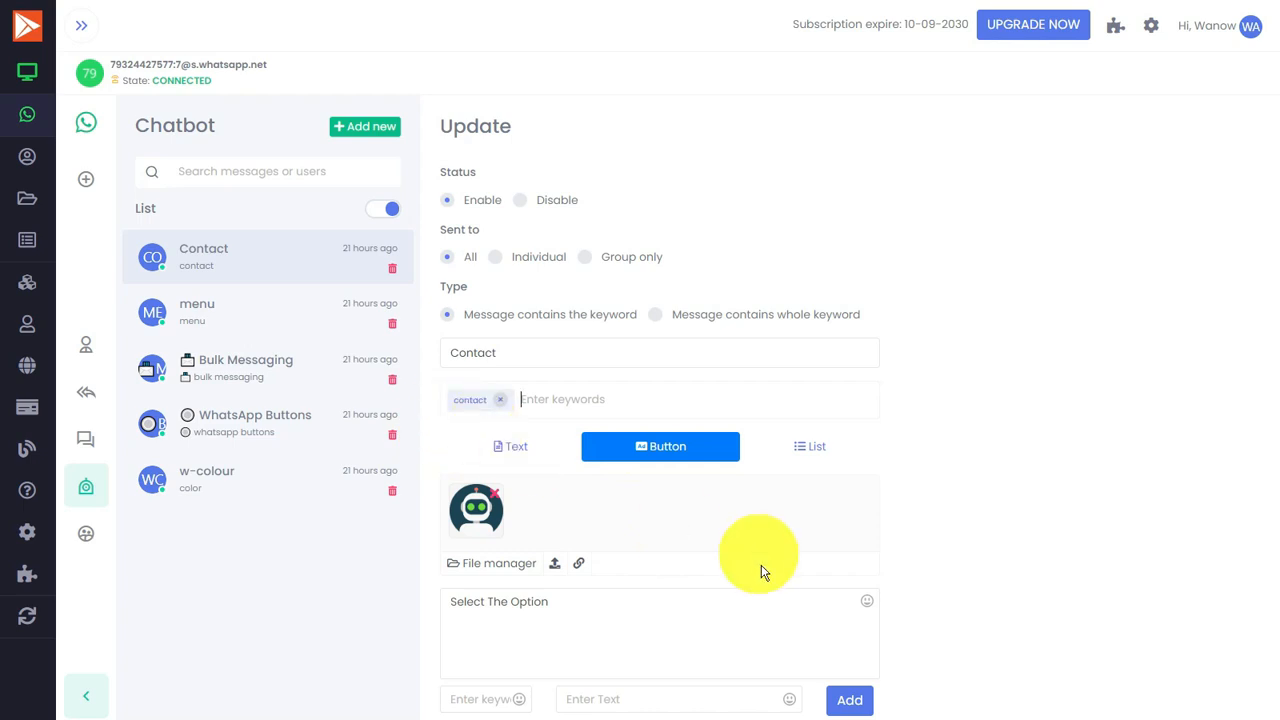
Review the Contact chatbot's button message, its image and caption, and the fields for a new button's keyword and text
scroll(560, 480, "down", 1)
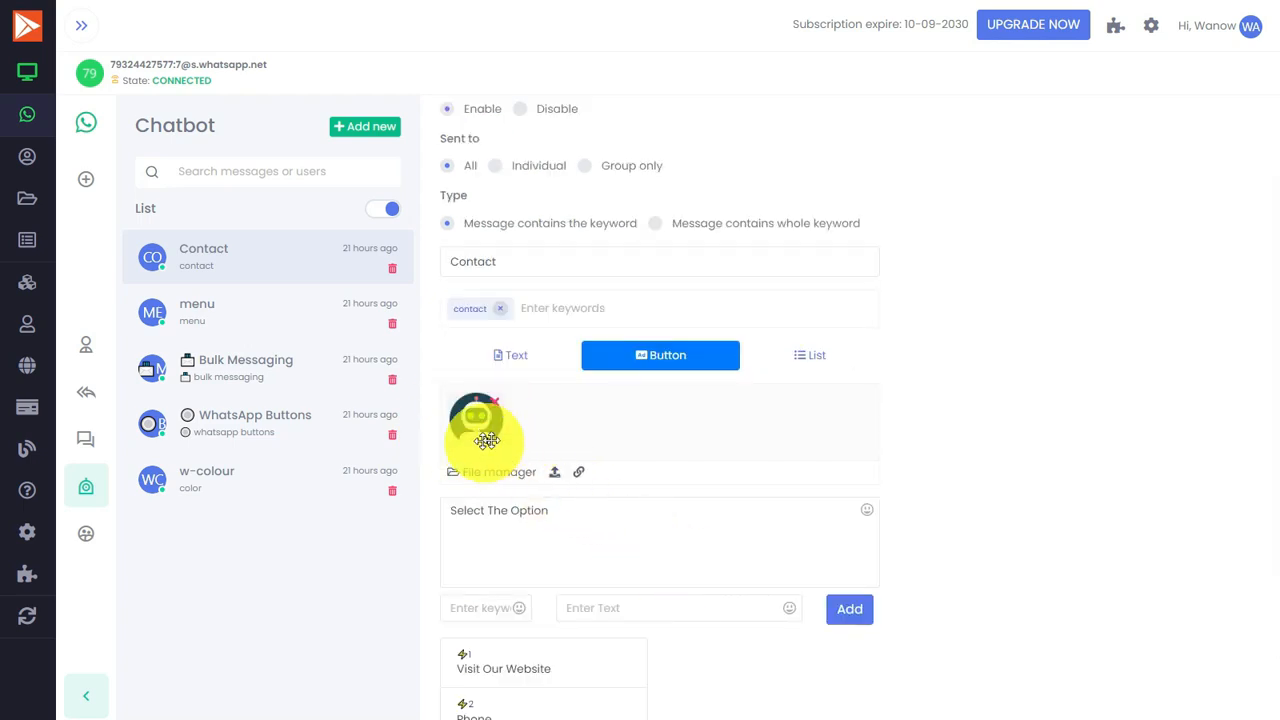
scroll(560, 560, "down", 1)
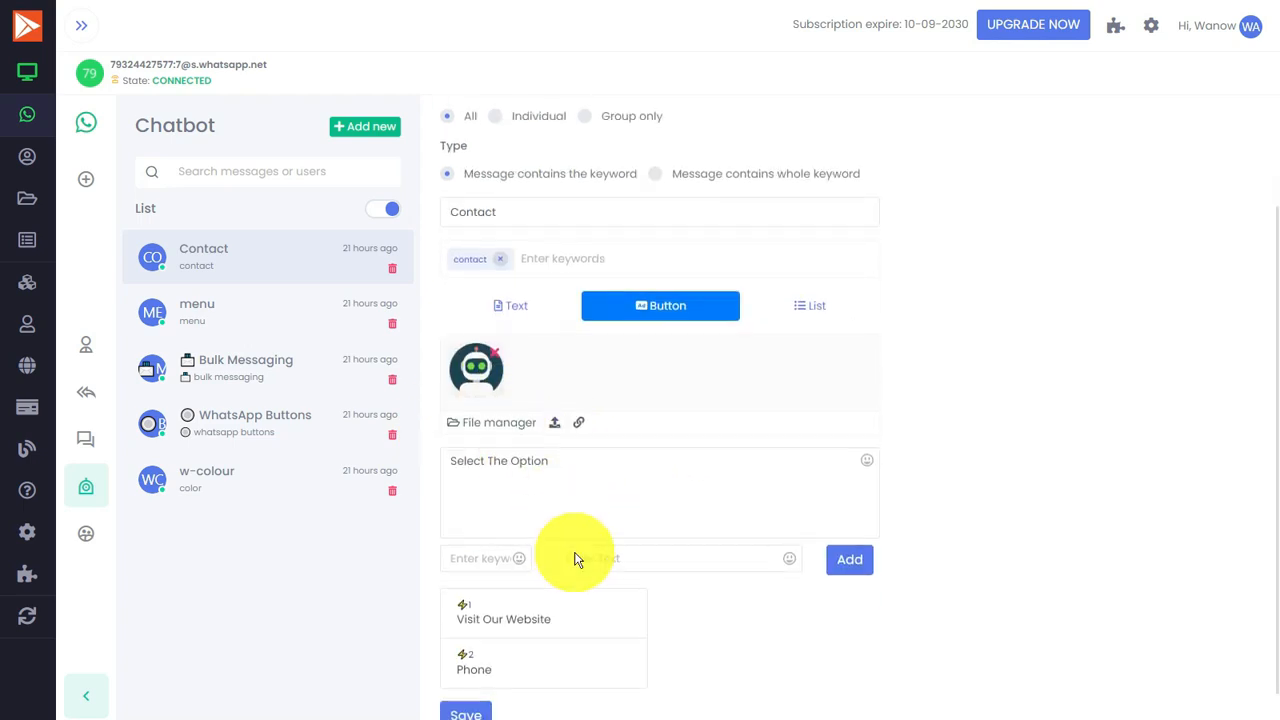
left_click(618, 447)
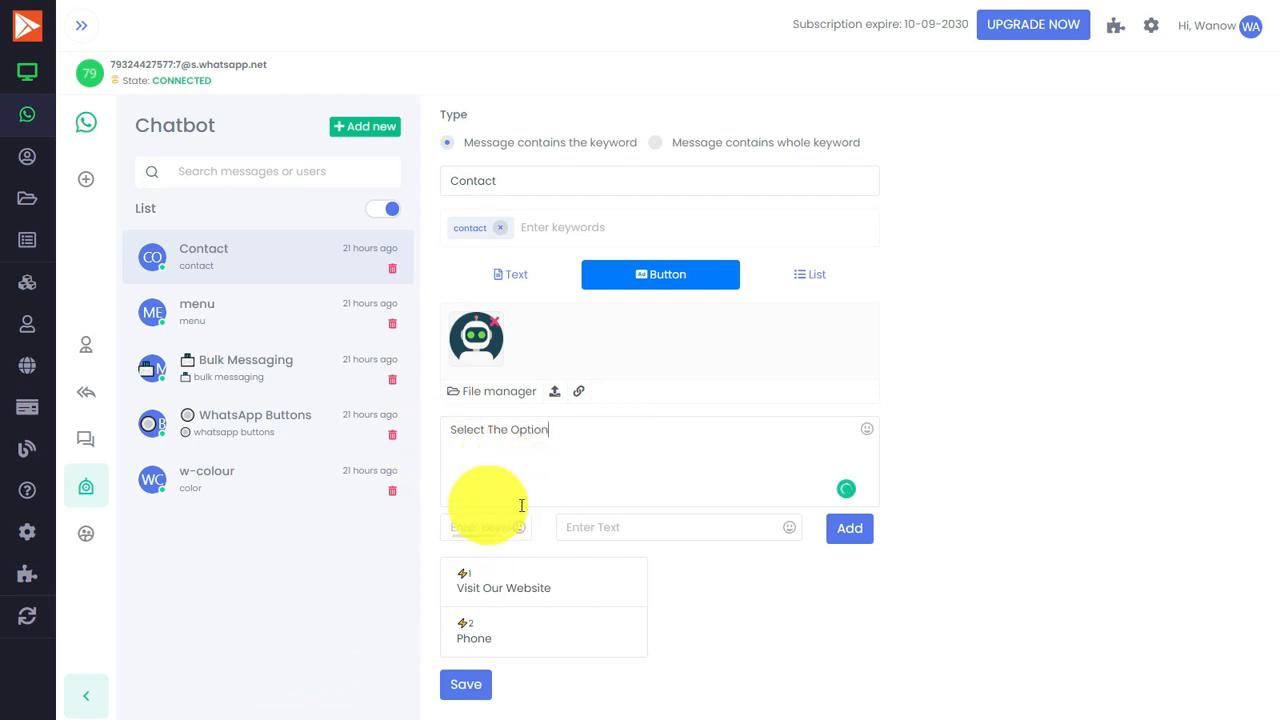
left_click(476, 529)
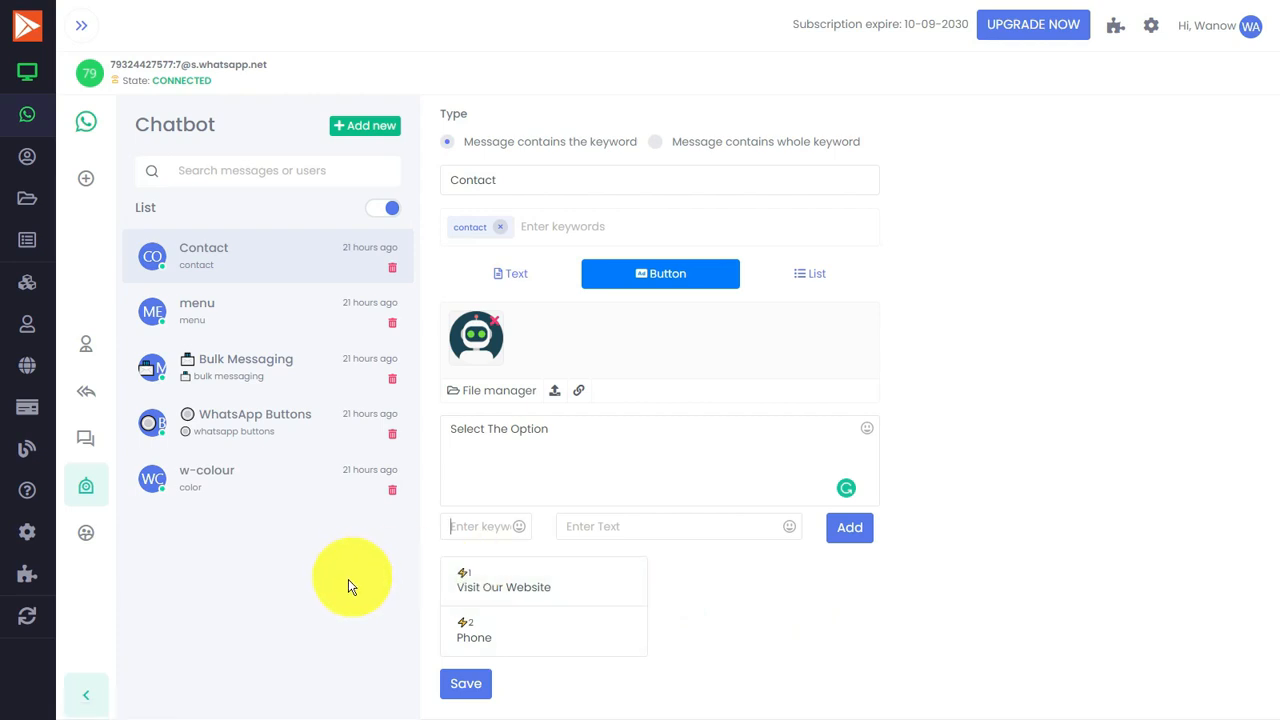
left_click(458, 530)
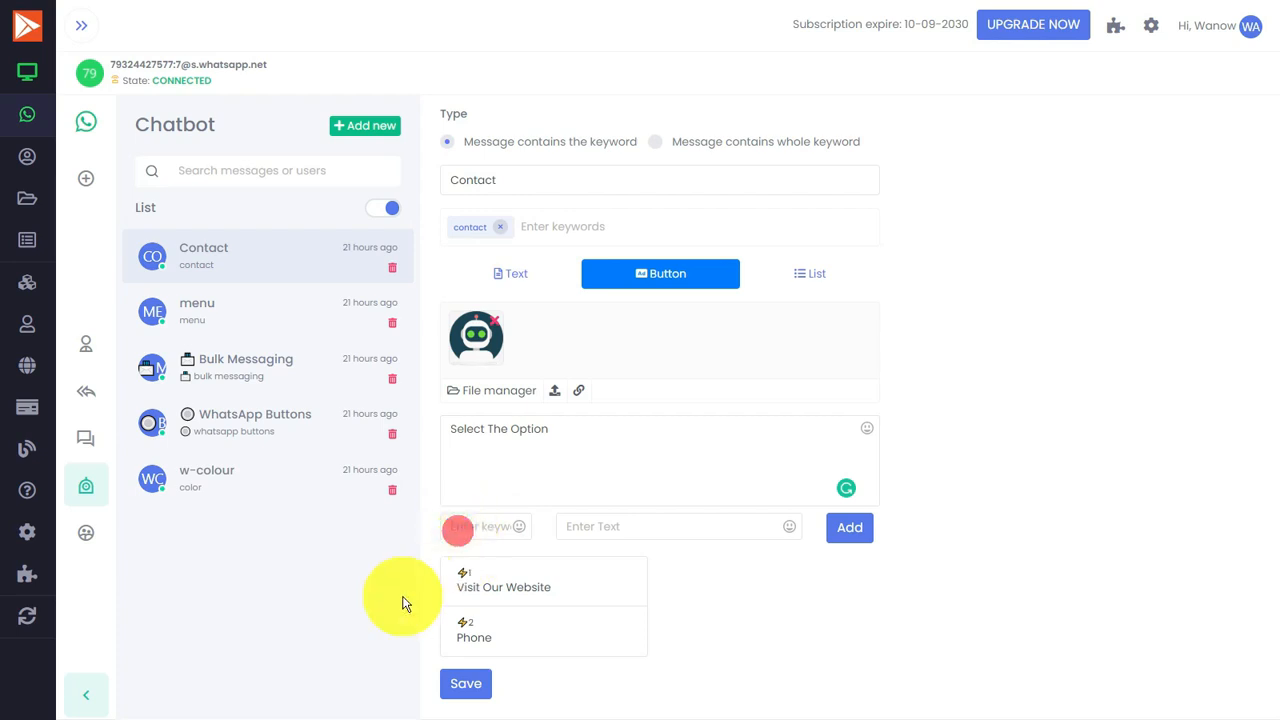
left_click(665, 529)
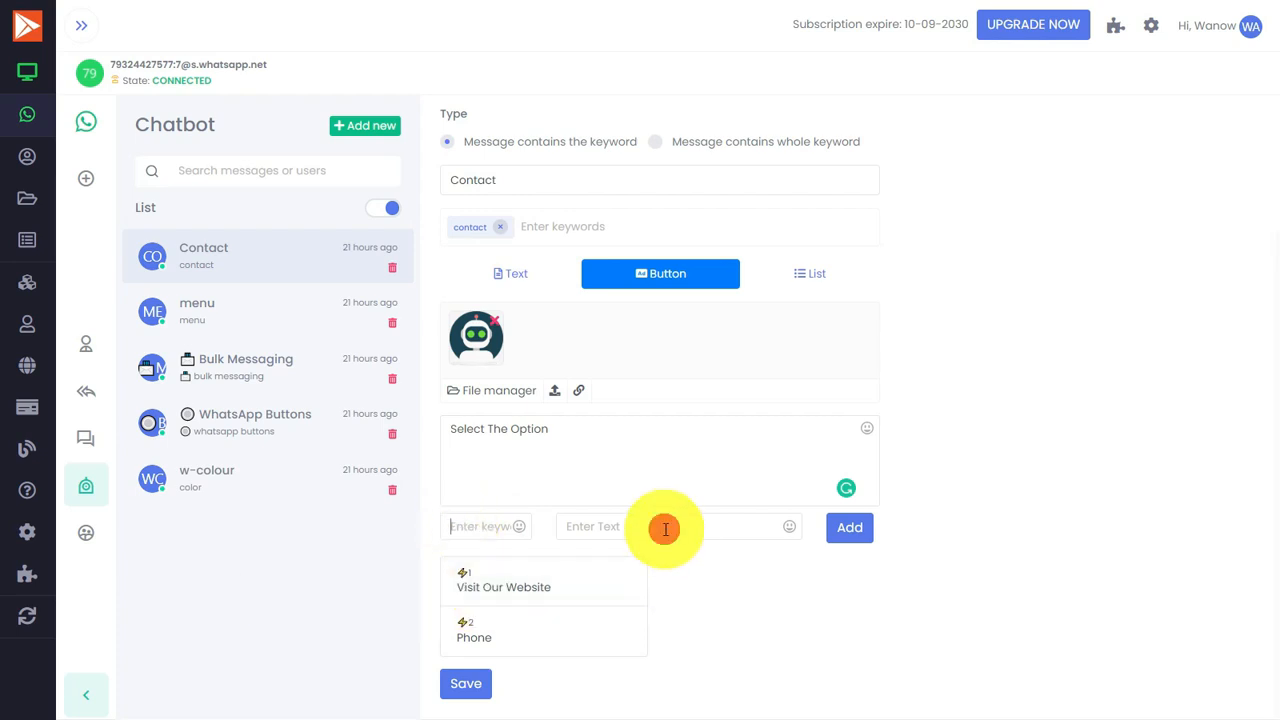
Inspect the settings of the Contact chatbot's Visit Our Website and Phone buttons
left_click(557, 591)
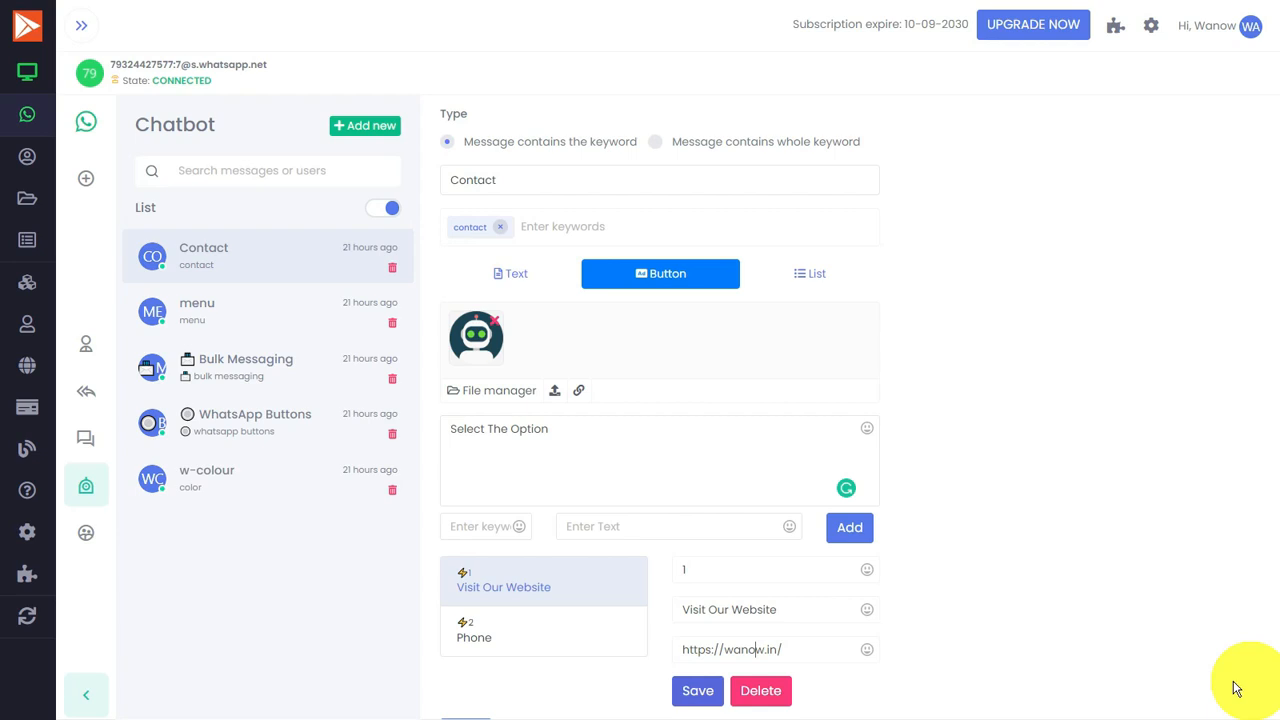
left_click(550, 634)
scroll(1075, 520, "down", 1)
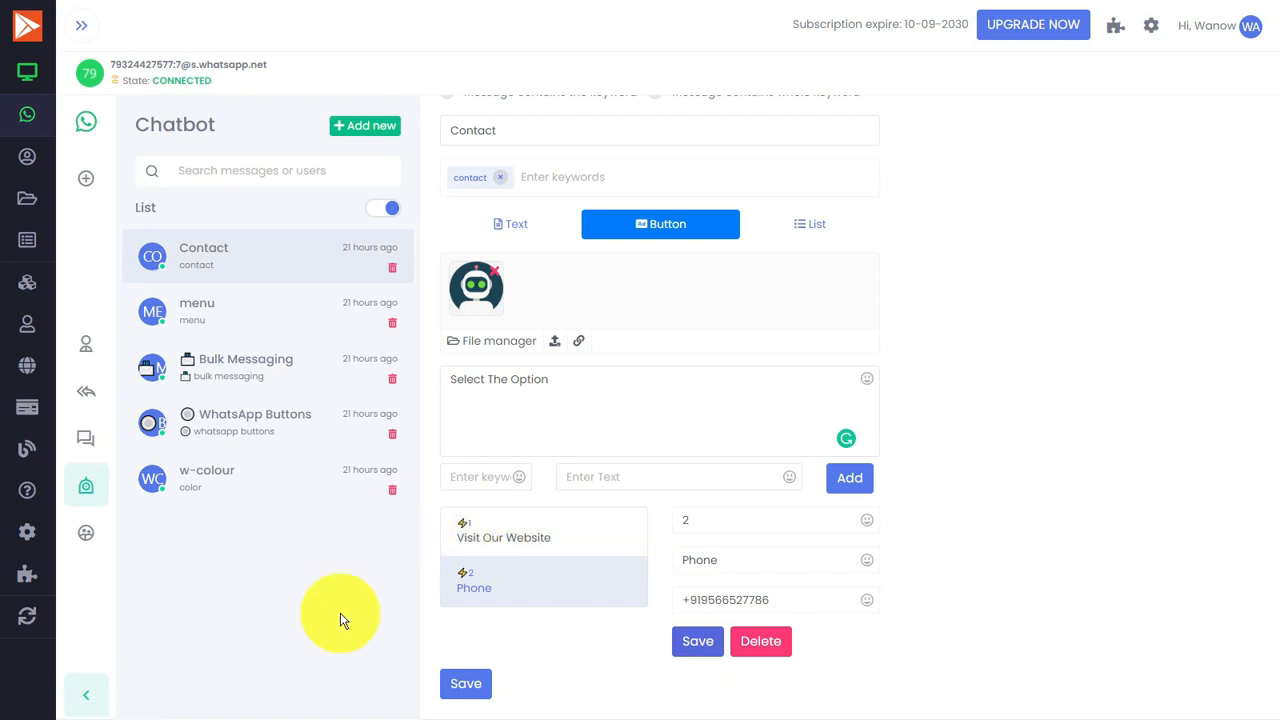
Open the menu chatbot item and review its keyword, title, message, footer and list button text fields
left_click(248, 432)
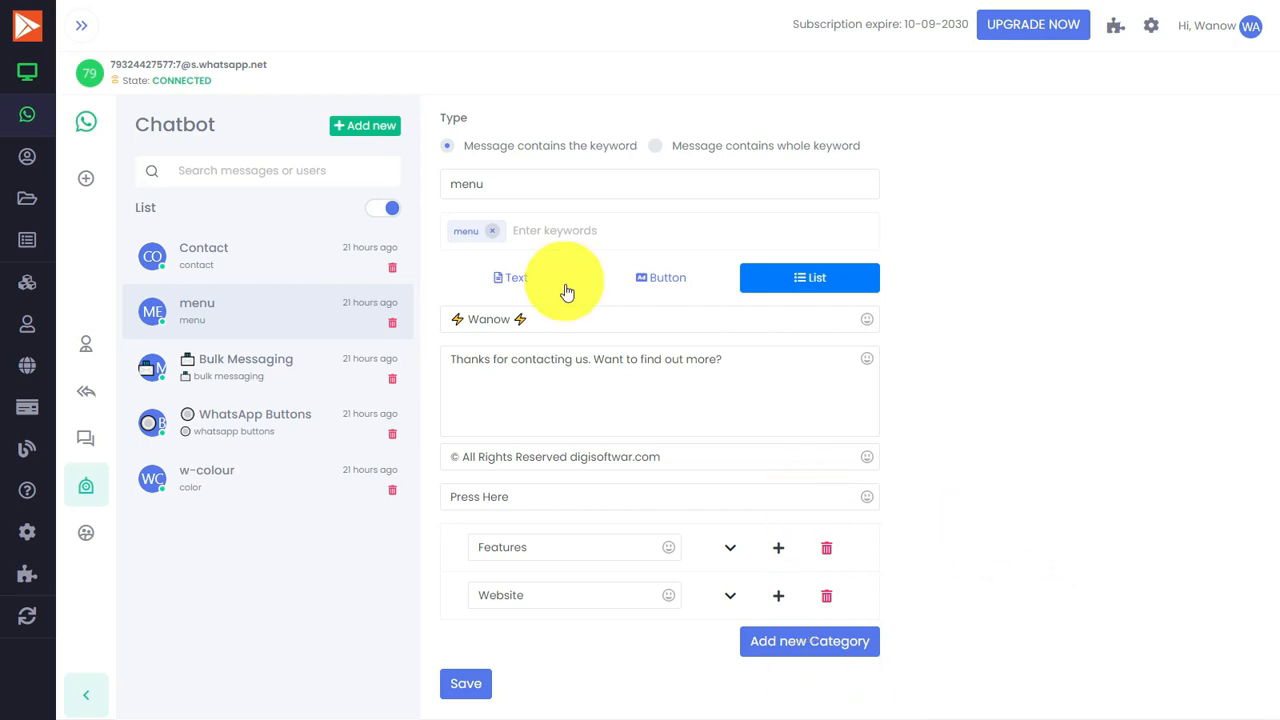
left_click(534, 230)
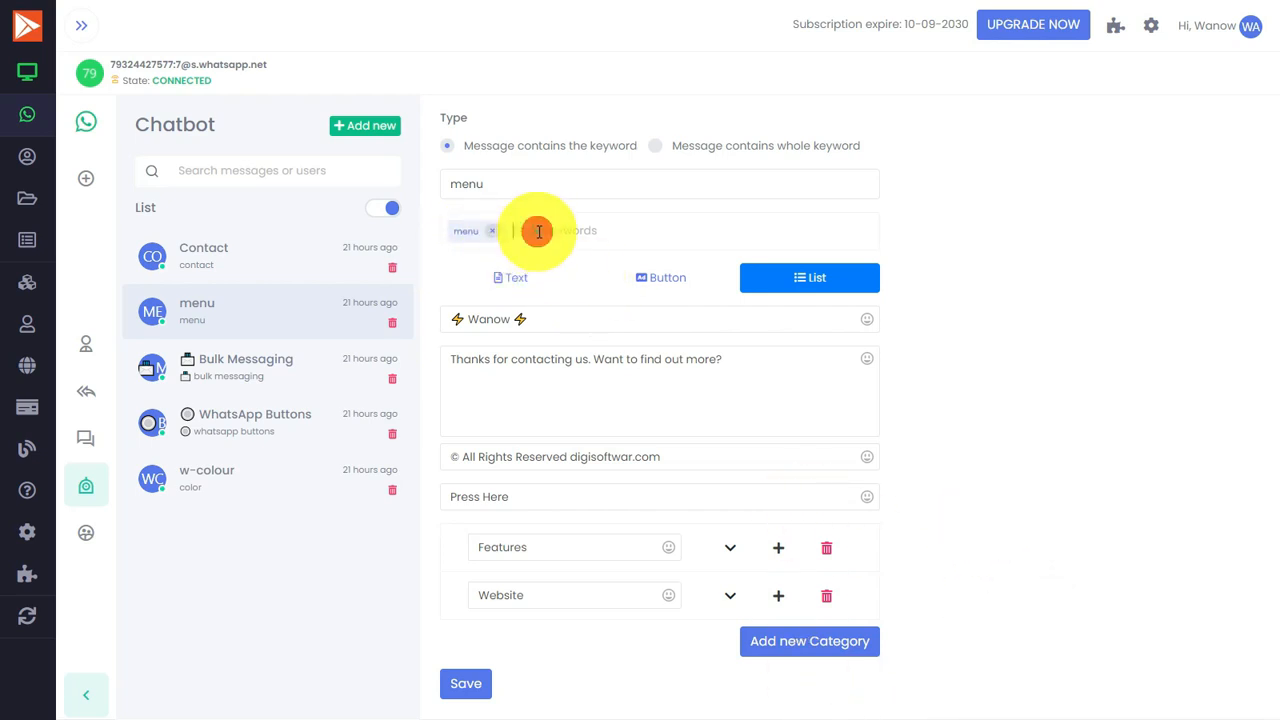
left_click(762, 356)
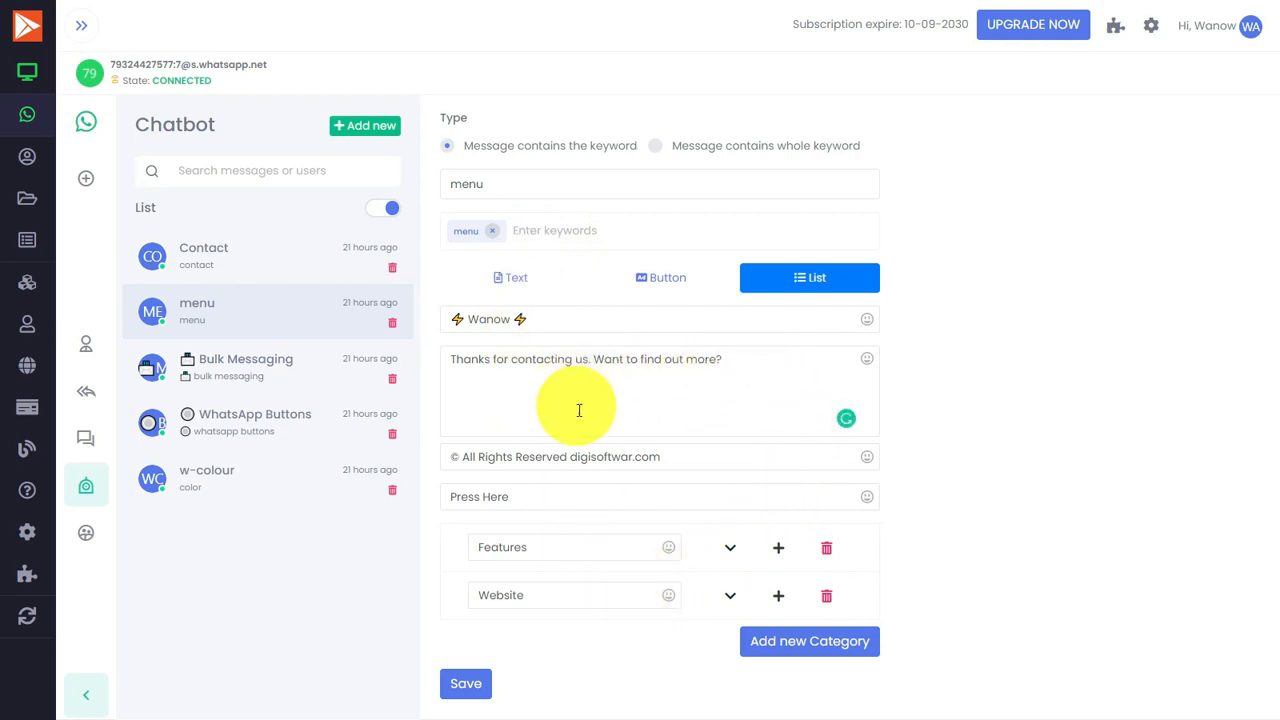
left_click(680, 459)
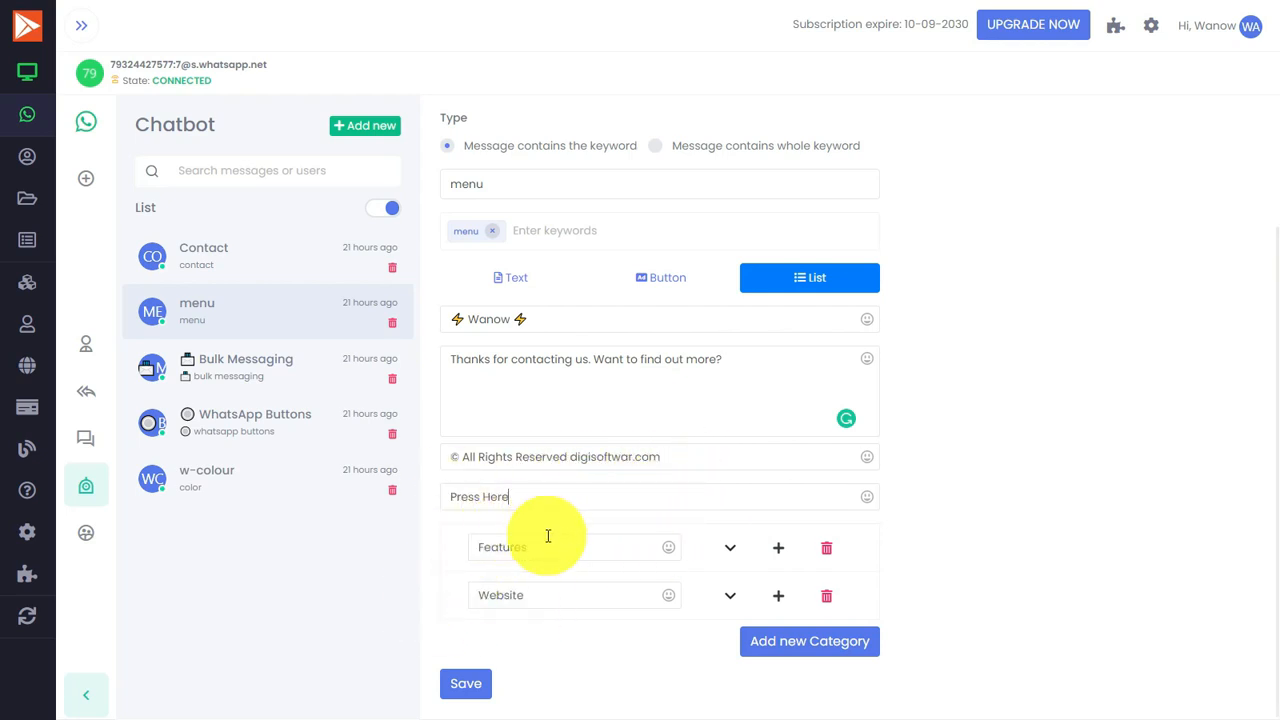
Switch to WhatsApp, open the Press Here list in the Wanow reply to compare its entries, and return to the Wanow dashboard
key("alt+Tab")
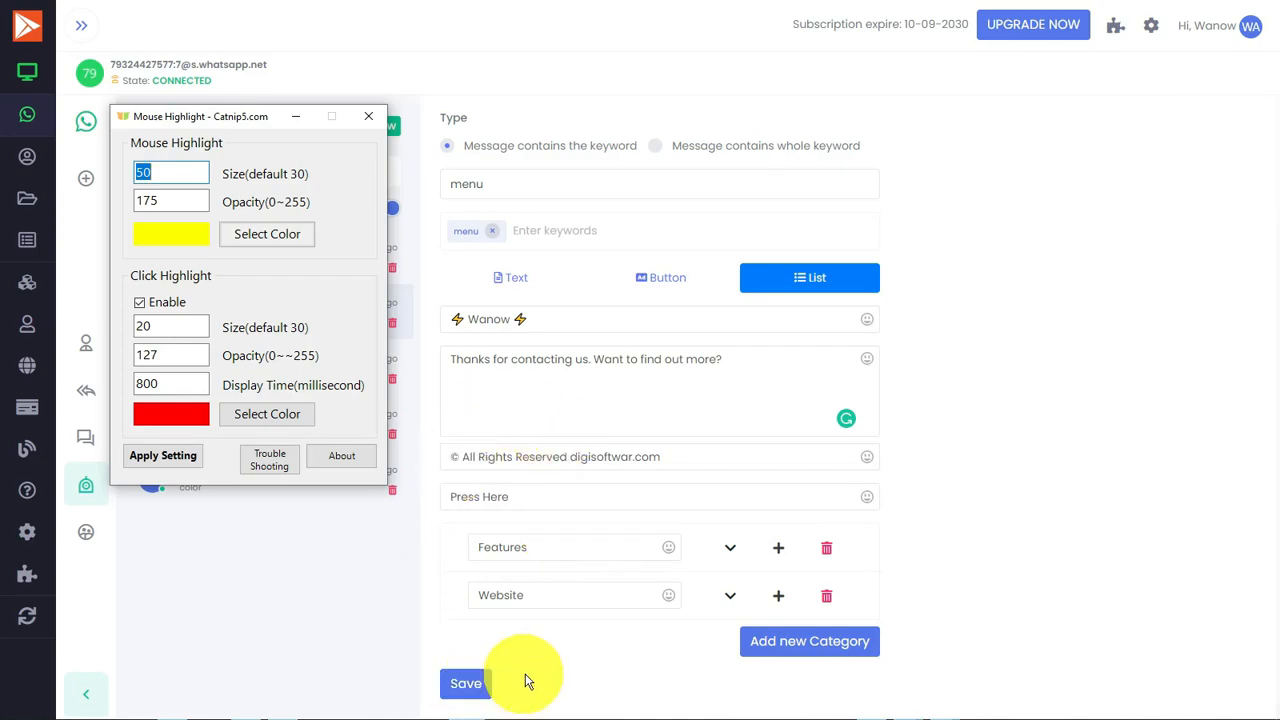
key("alt+Tab")
key("alt+Tab")
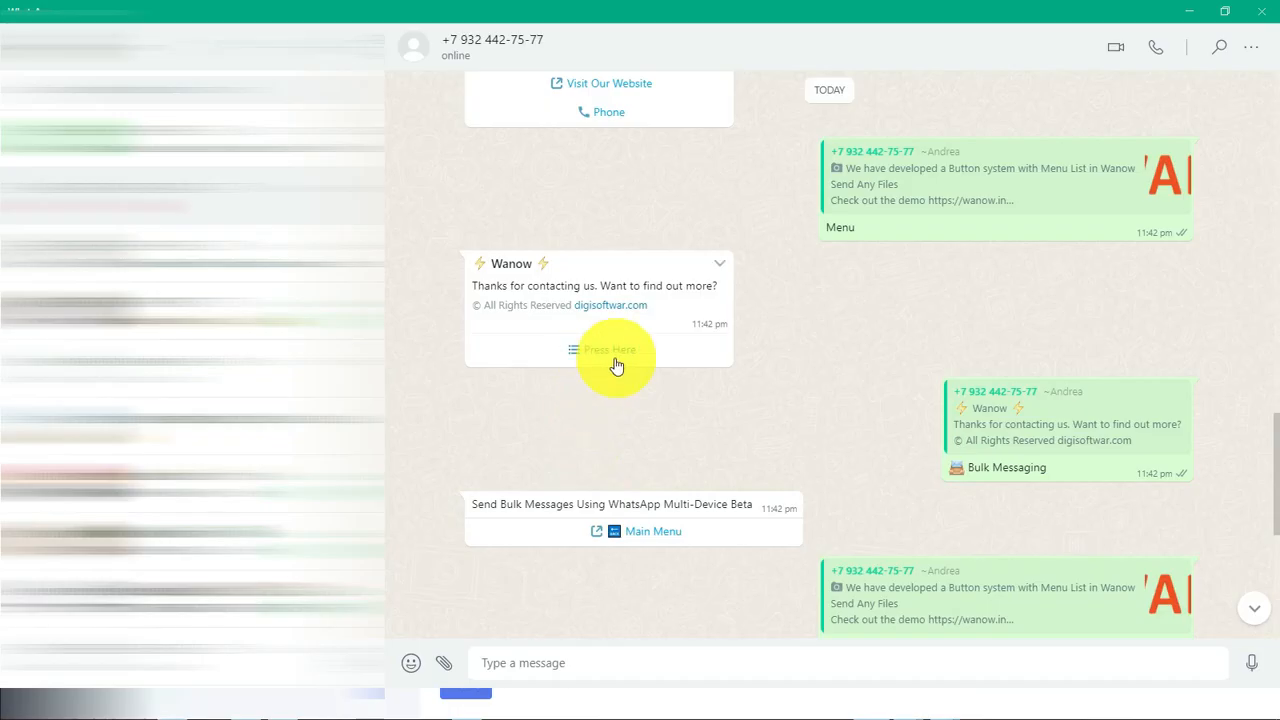
left_click(630, 358)
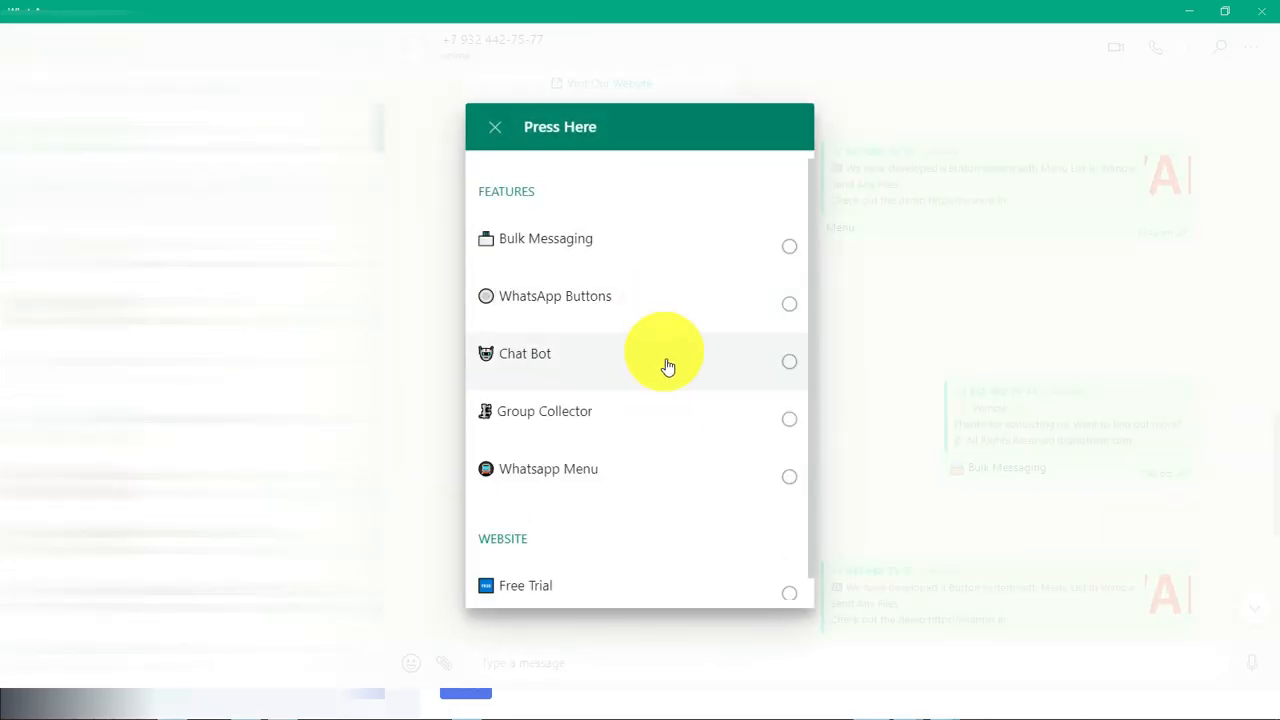
key("alt+Tab")
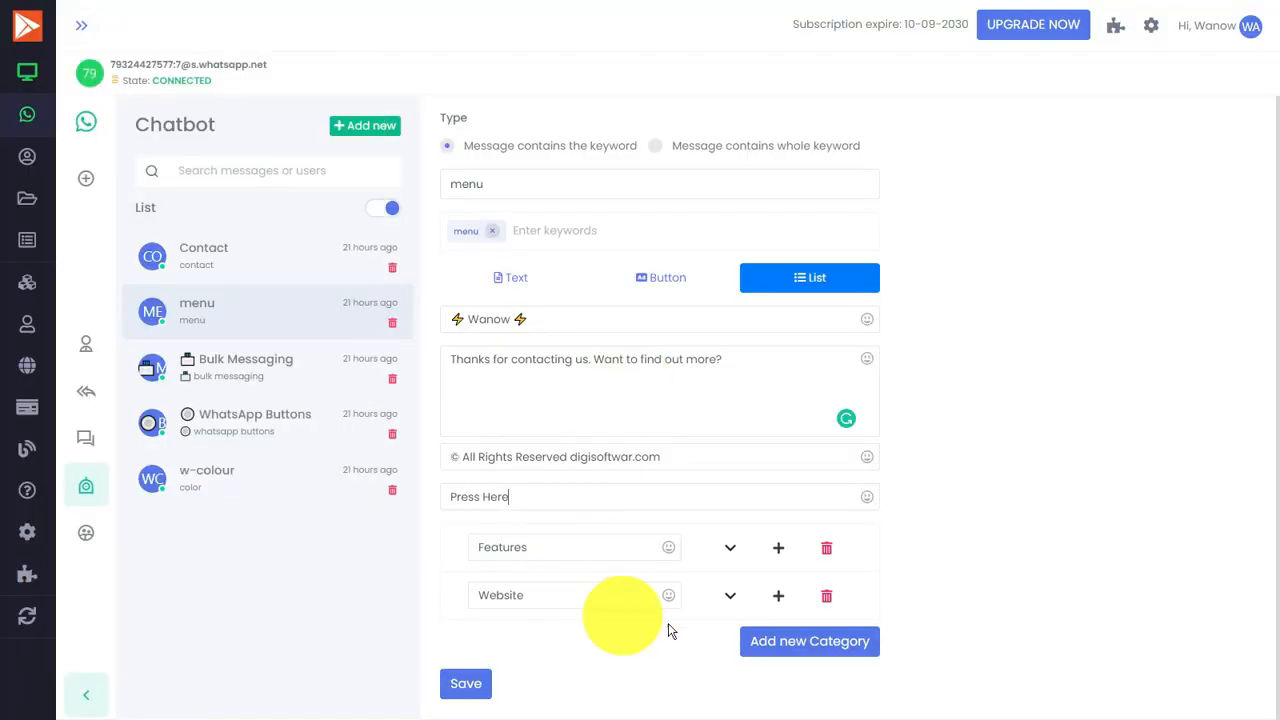
Expand the menu chatbot's Features and Website categories and inspect the settings of their Bulk Messaging and Free Trial options
left_click(735, 550)
scroll(1010, 535, "down", 2)
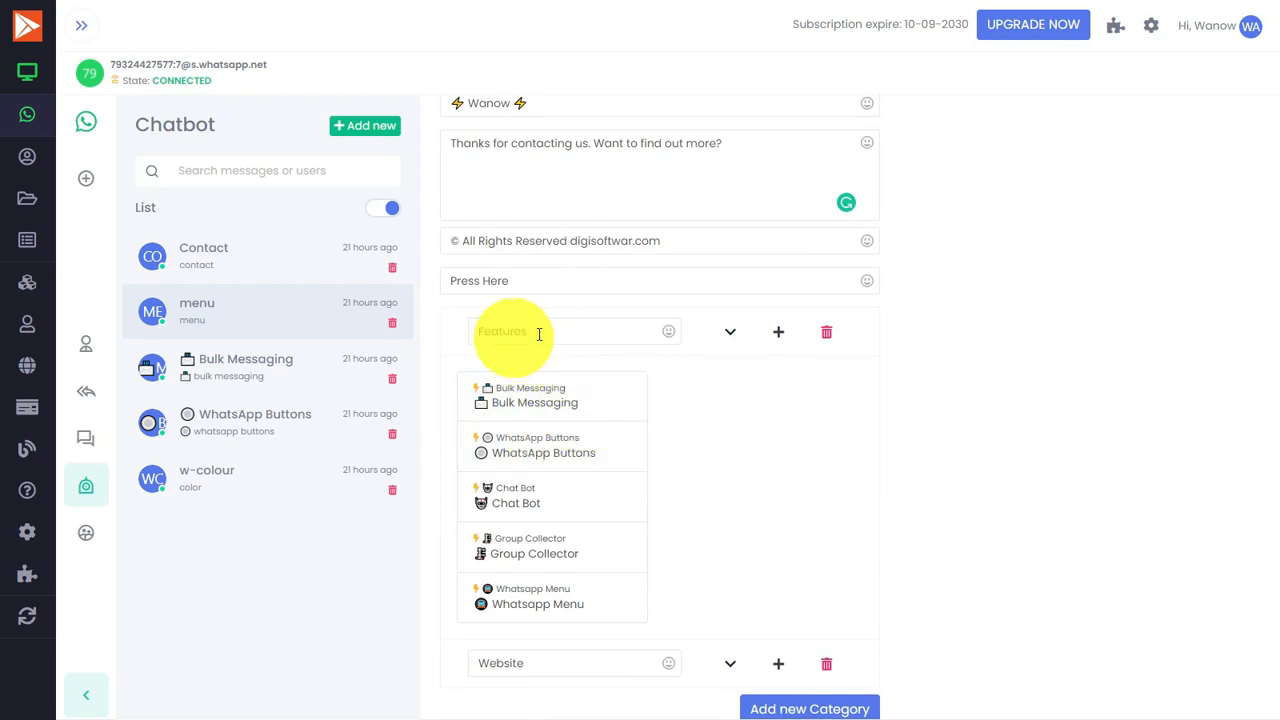
scroll(540, 334, "down", 1)
left_click(575, 263)
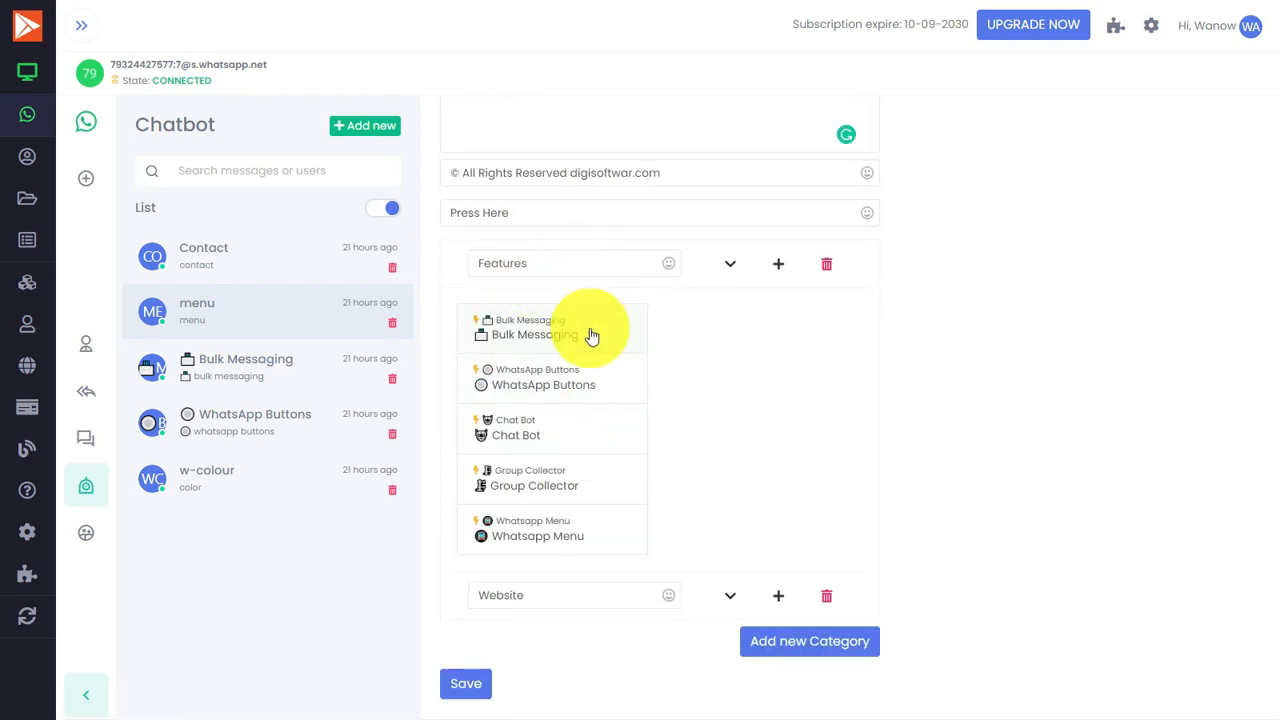
left_click(591, 334)
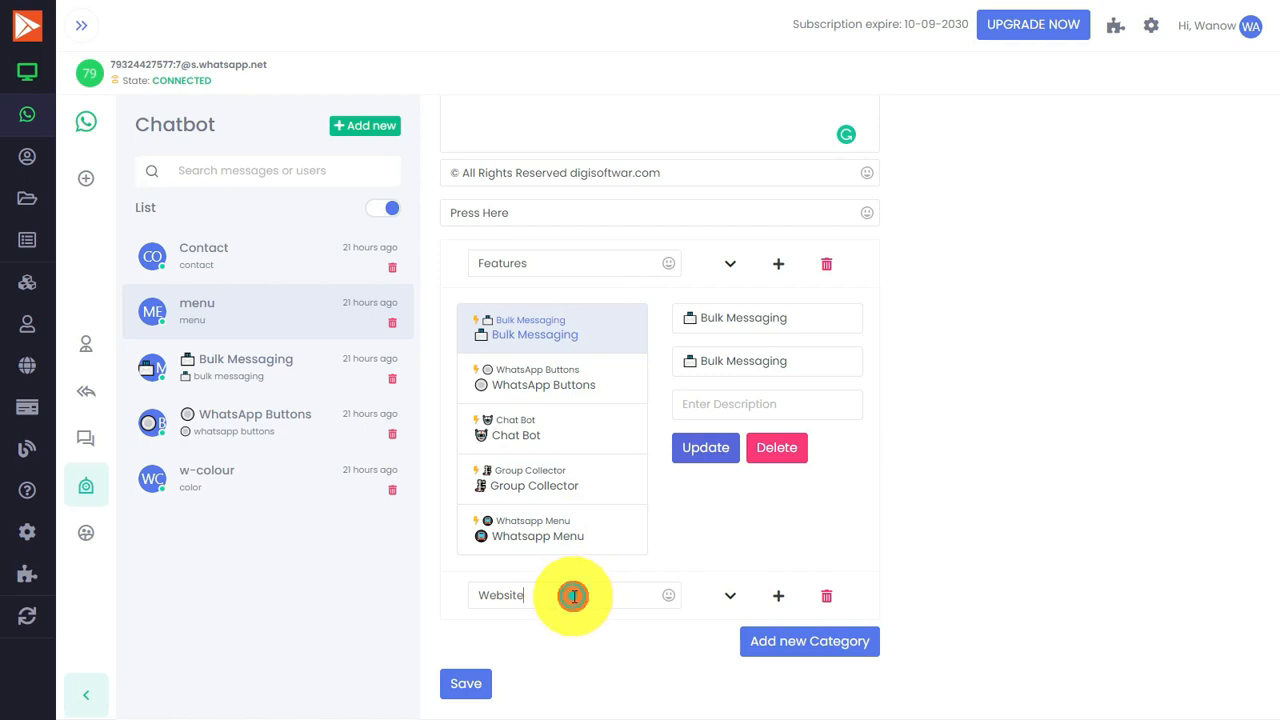
left_click(731, 608)
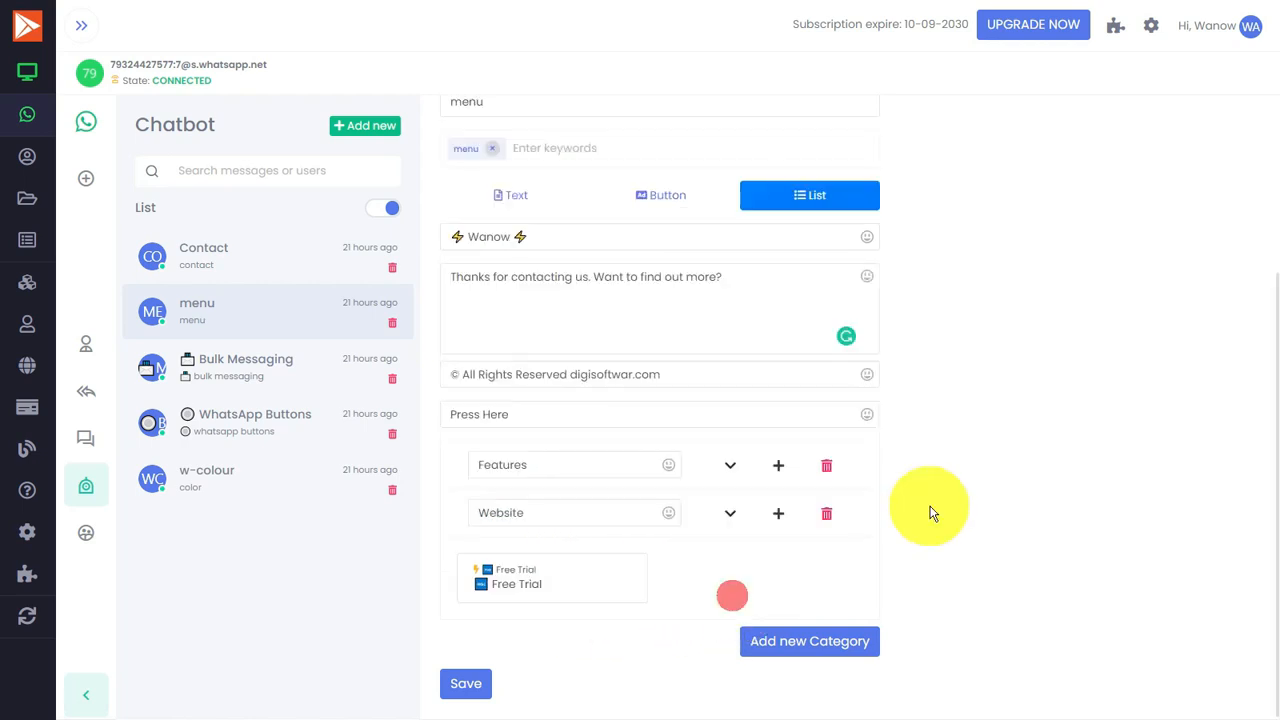
left_click(588, 588)
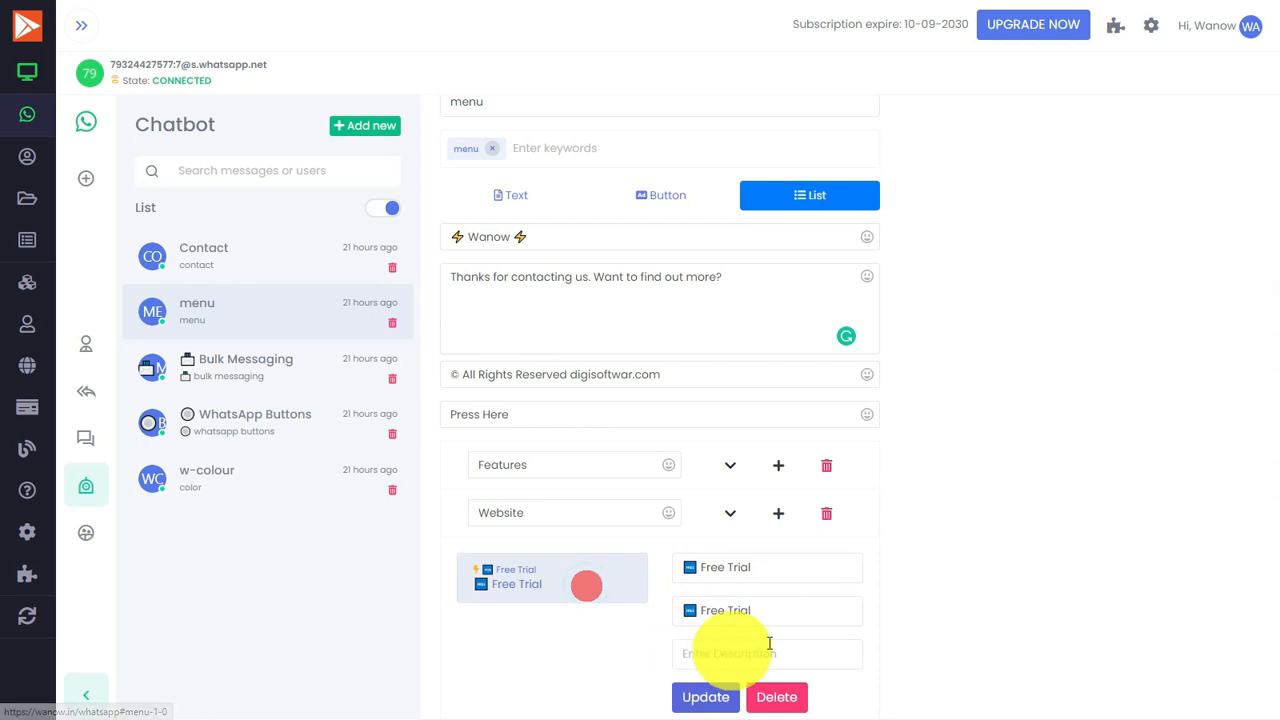